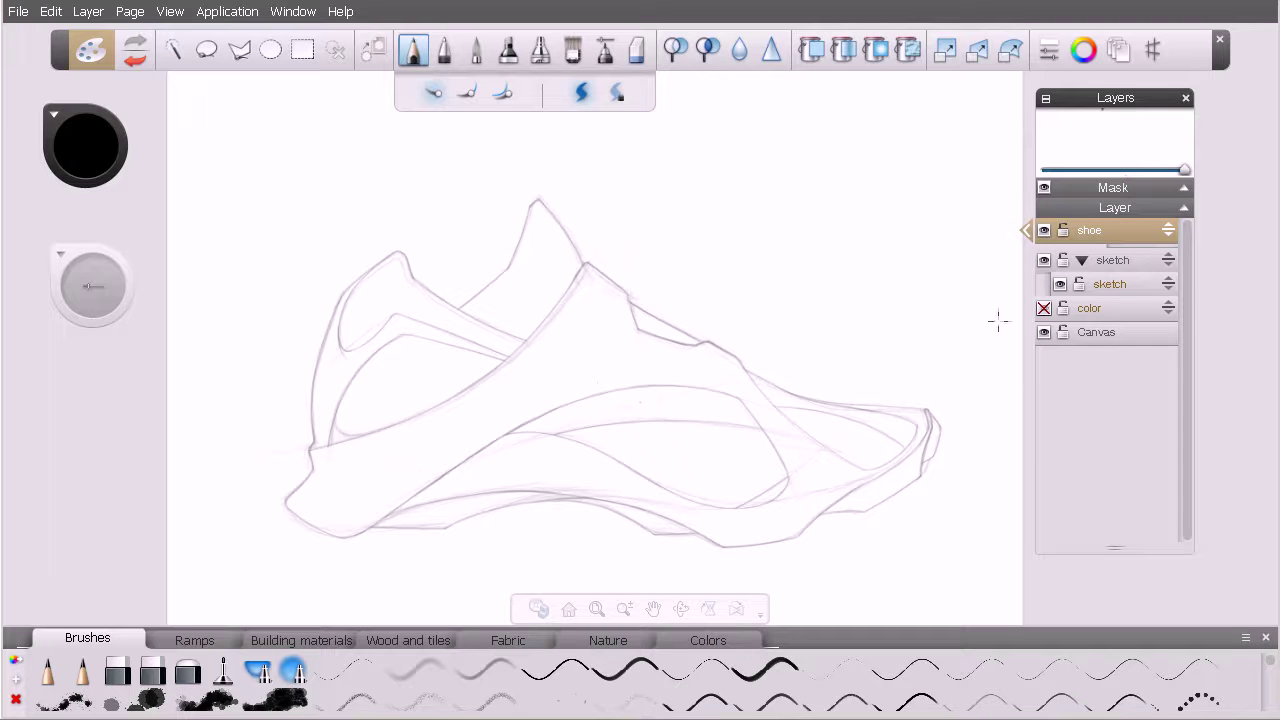
Lower the sketch group's opacity slightly to fade its lines, then make the shoe layer active
click(1043, 261)
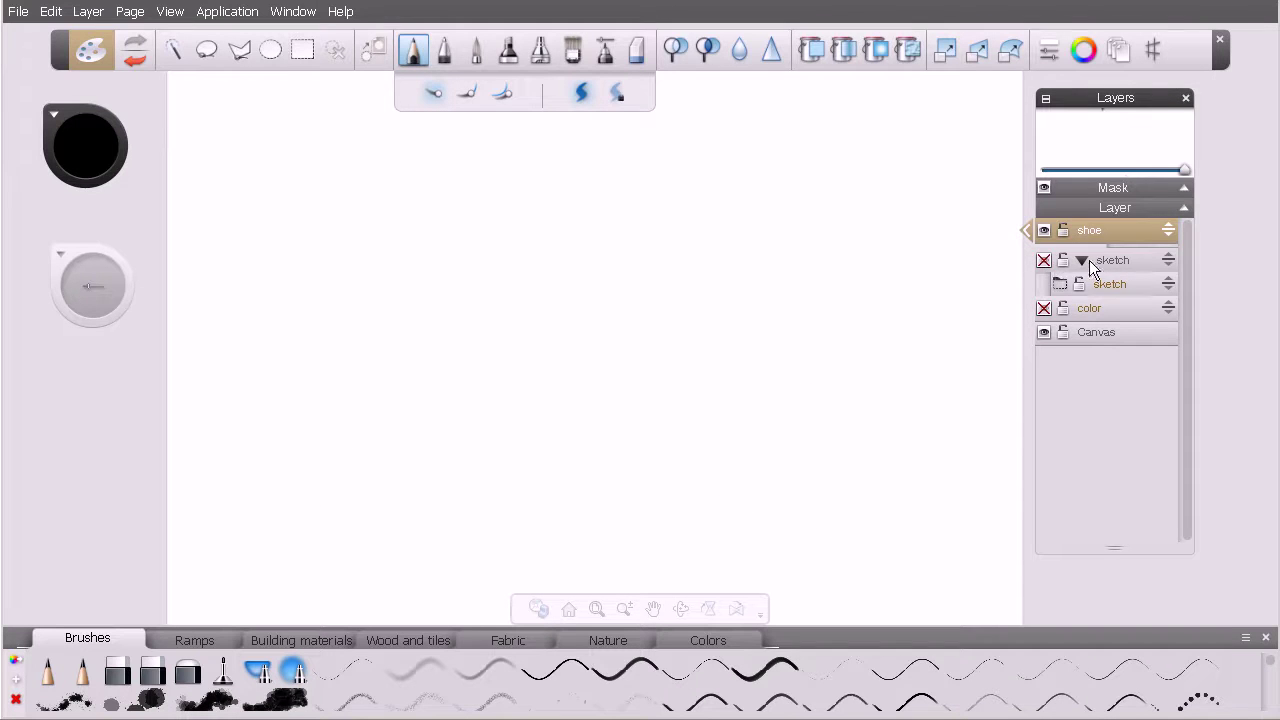
click(1045, 261)
click(1110, 262)
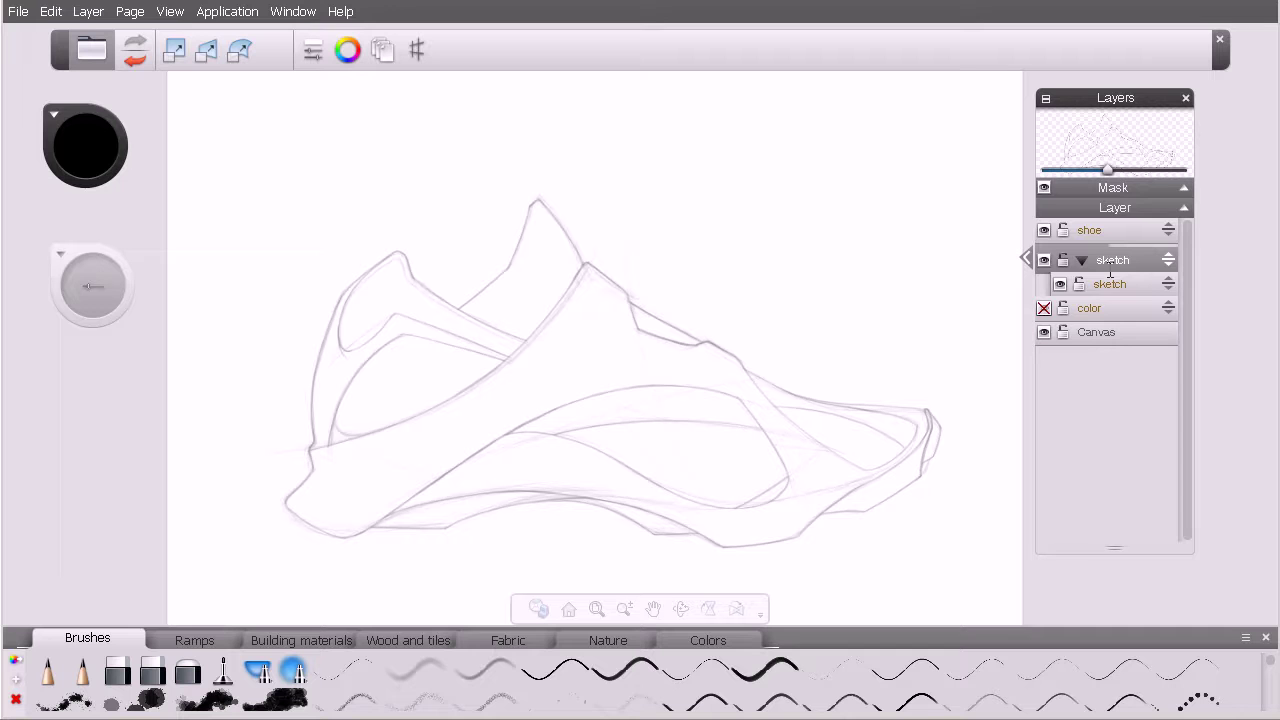
drag(1106, 171, 1097, 172)
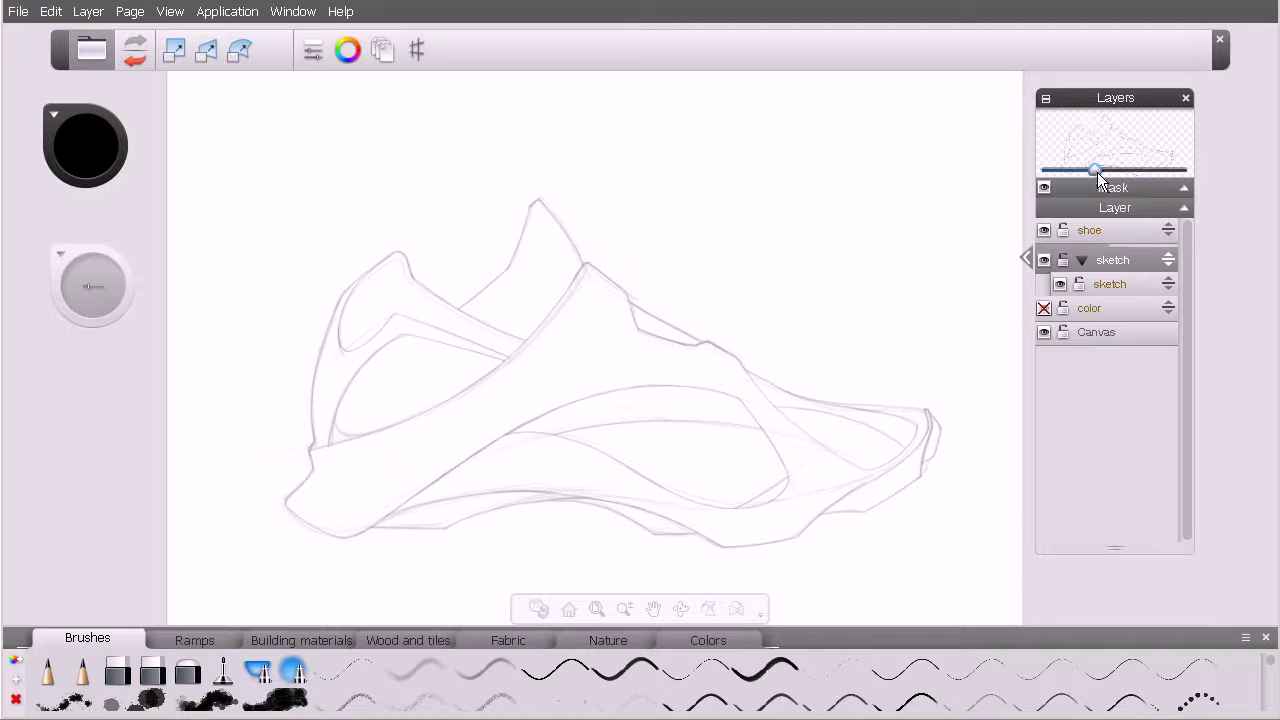
click(1117, 233)
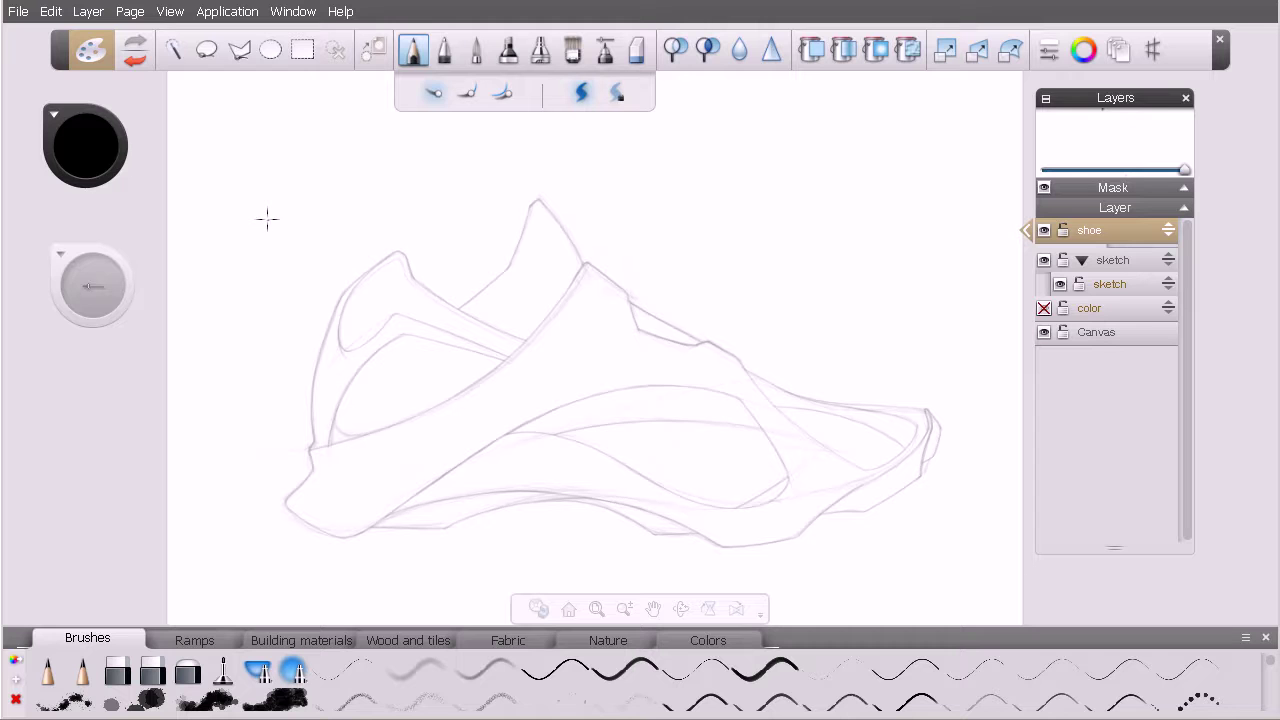
Draw test strokes with the basic pencil and two other pencil variants
mouse_move(292, 195)
mouse_down()
mouse_move(252, 237)
mouse_move(320, 195)
mouse_move(372, 190)
mouse_move(368, 206)
mouse_move(386, 214)
mouse_move(350, 296)
mouse_up()
key(space)
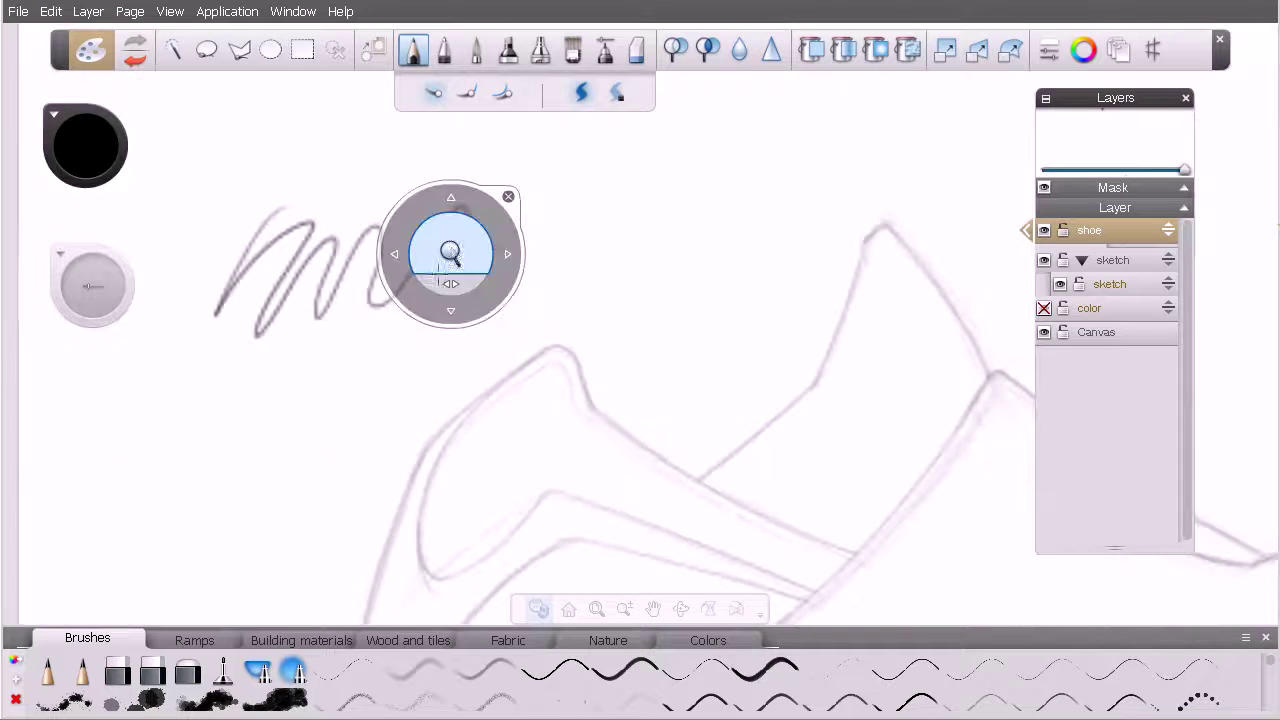
key(space)
click(446, 52)
mouse_move(227, 181)
mouse_down()
mouse_move(278, 141)
mouse_move(370, 173)
mouse_move(547, 192)
mouse_up()
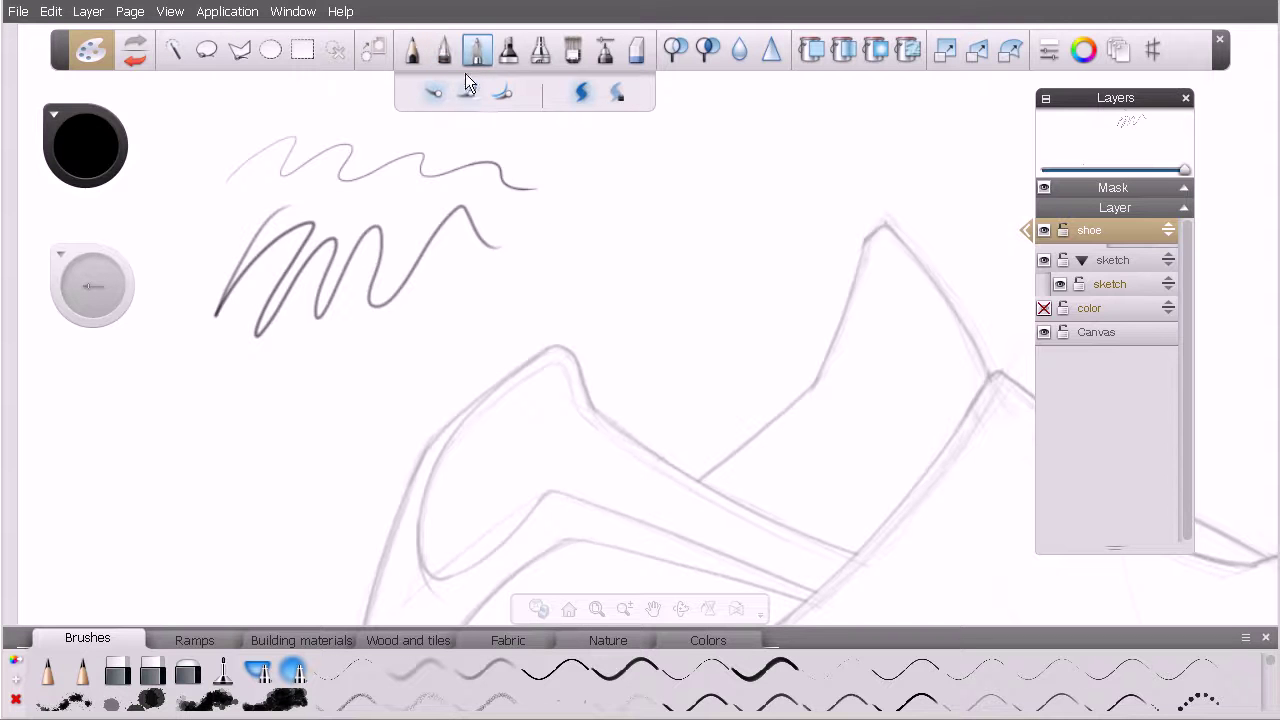
mouse_move(198, 388)
mouse_down()
mouse_move(277, 366)
mouse_move(410, 372)
mouse_up()
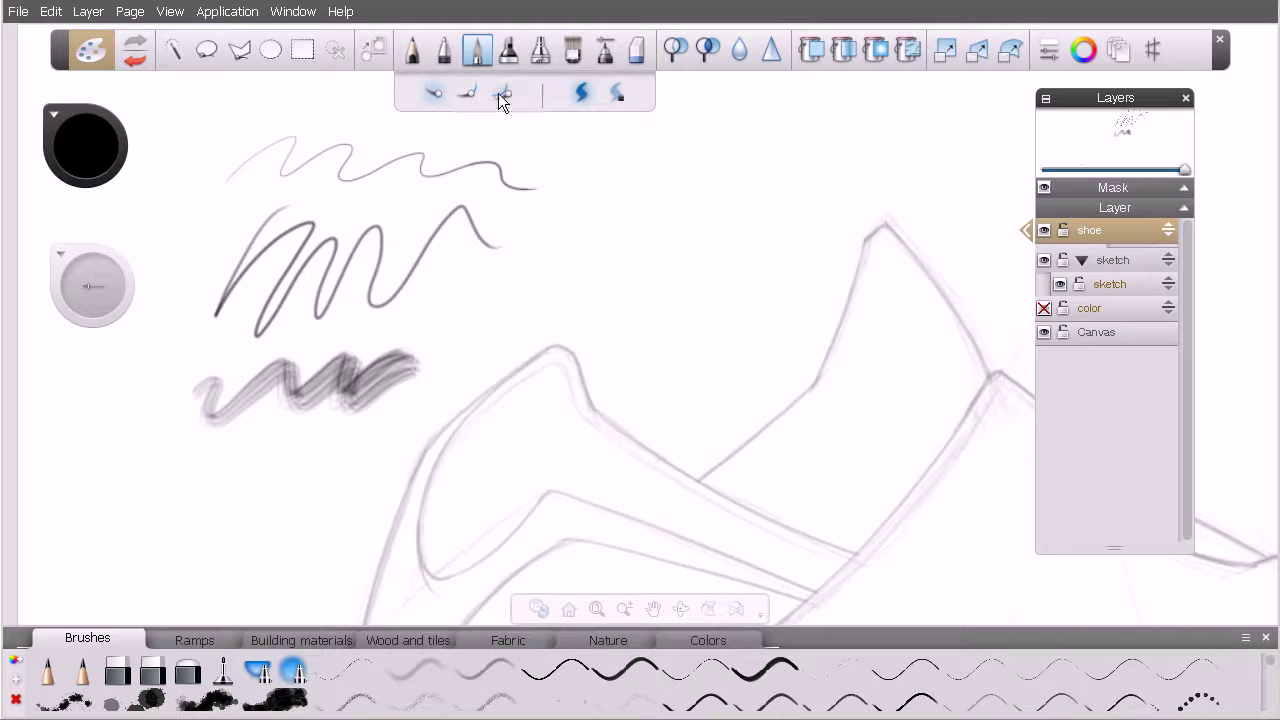
Undo all three test strokes and return to the basic pencil's brush settings
key(ctrl+z)
key(ctrl+z)
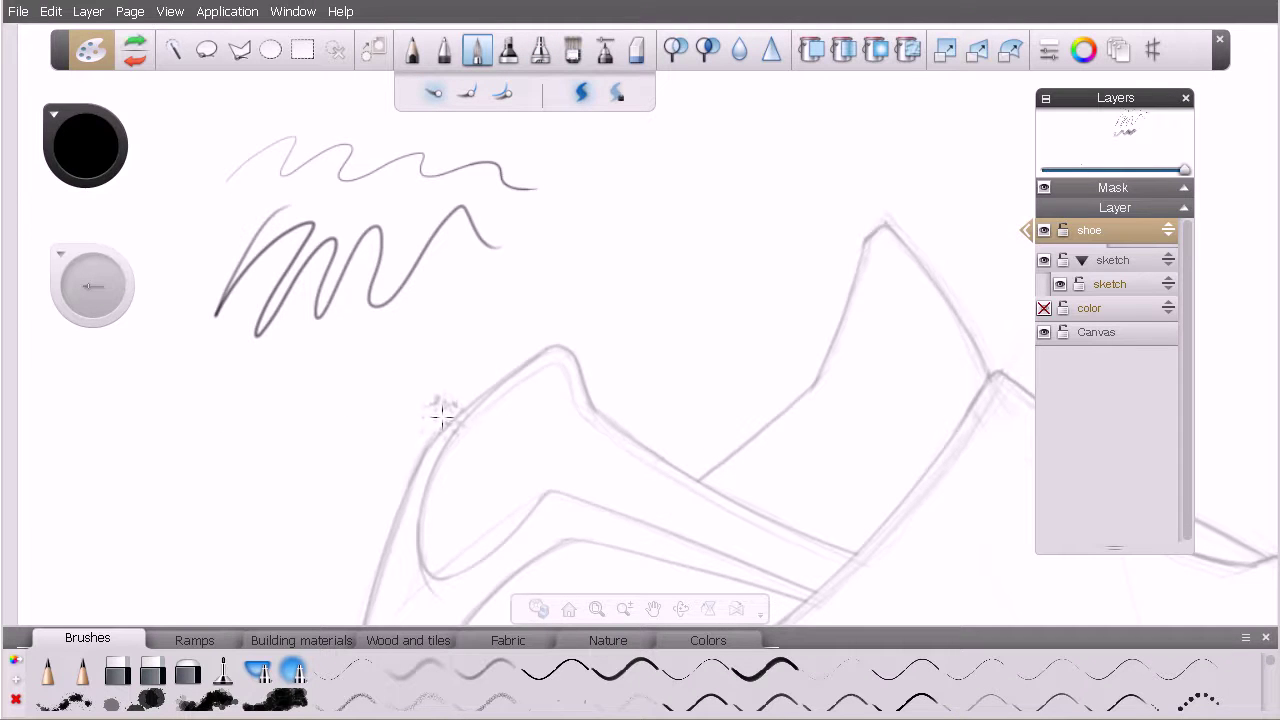
key(ctrl+z)
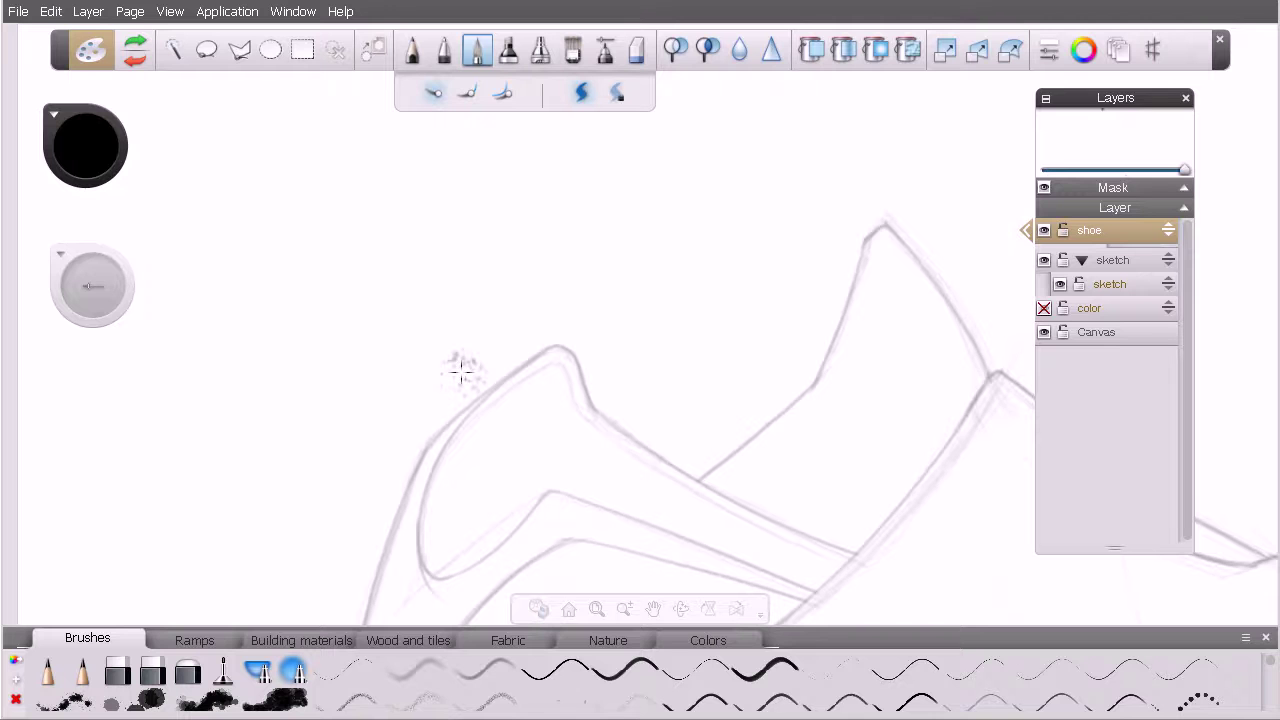
key(ctrl+y)
key(ctrl+y)
key(ctrl+y)
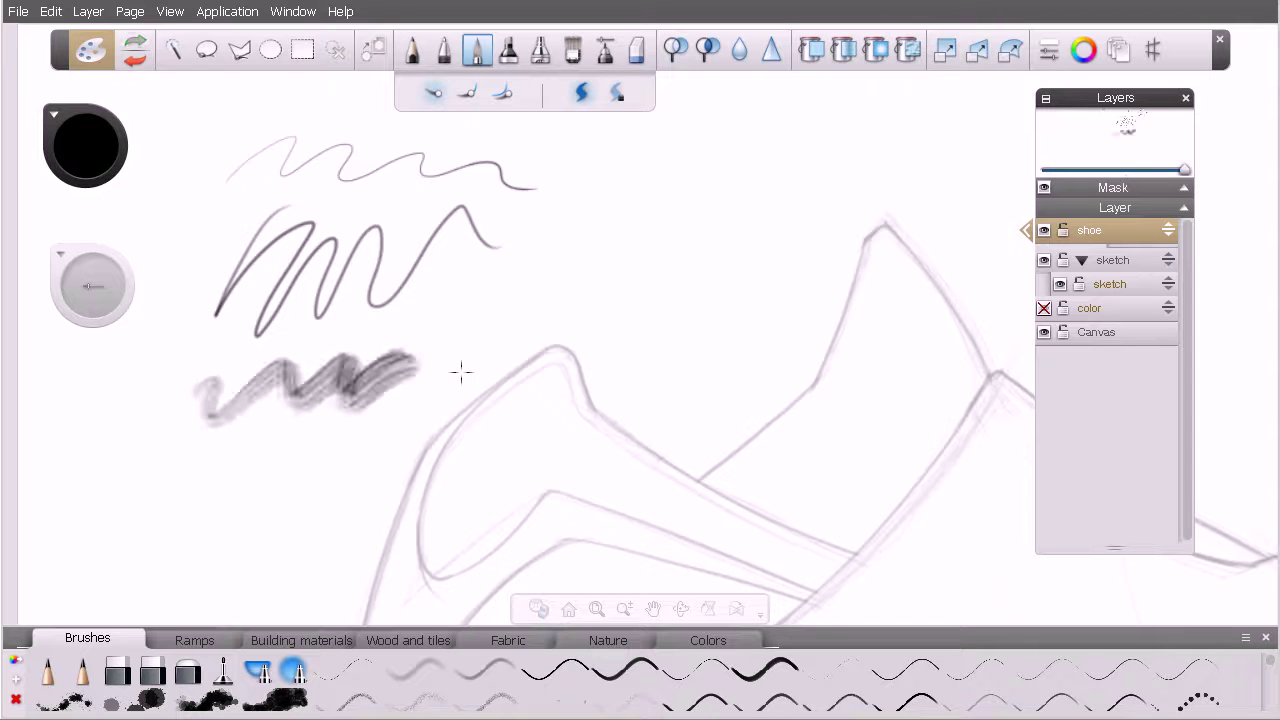
key(ctrl+z)
key(ctrl+z)
key(ctrl+z)
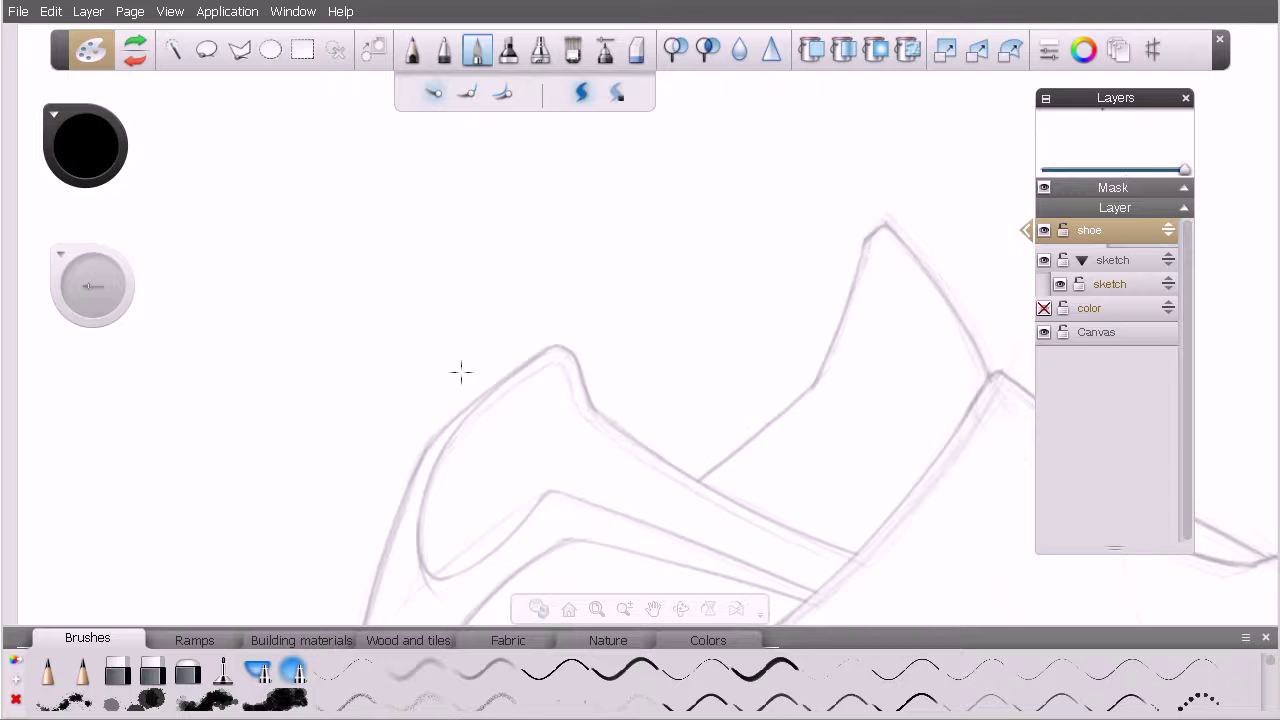
click(408, 55)
click(92, 287)
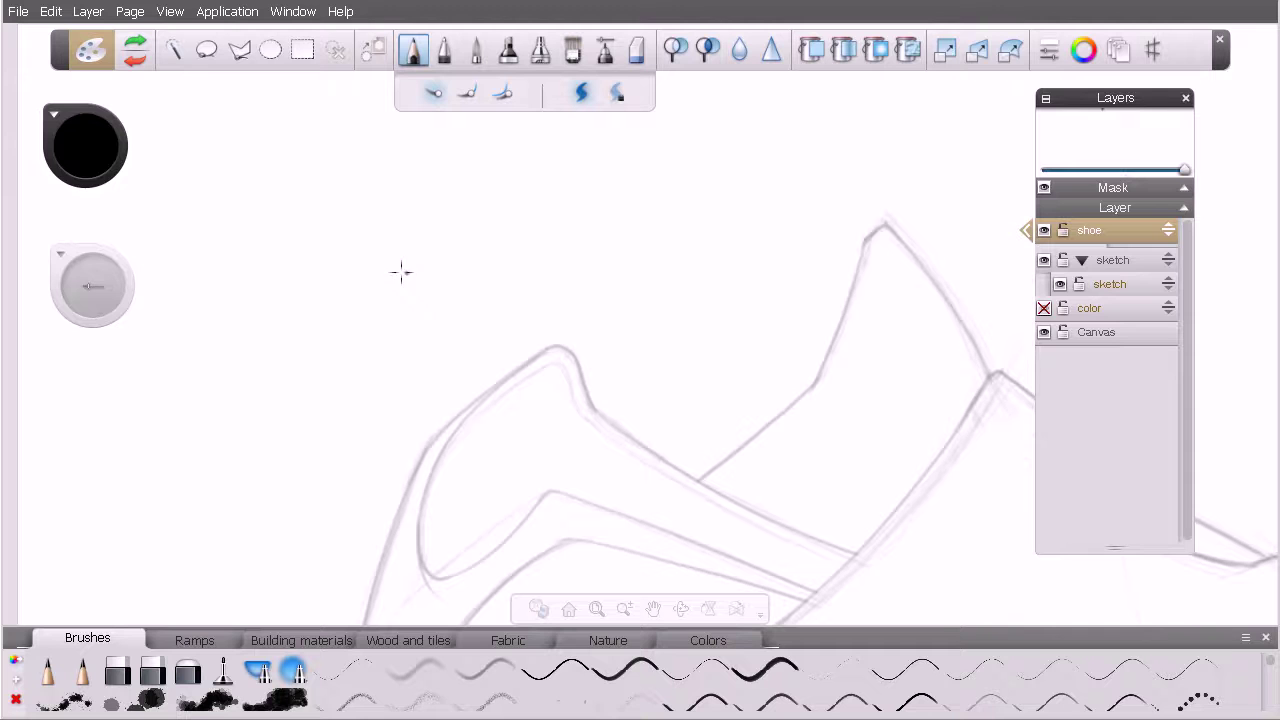
Set the pencil size to 12, draw a test stroke beside the collar, and undo it
click(90, 290)
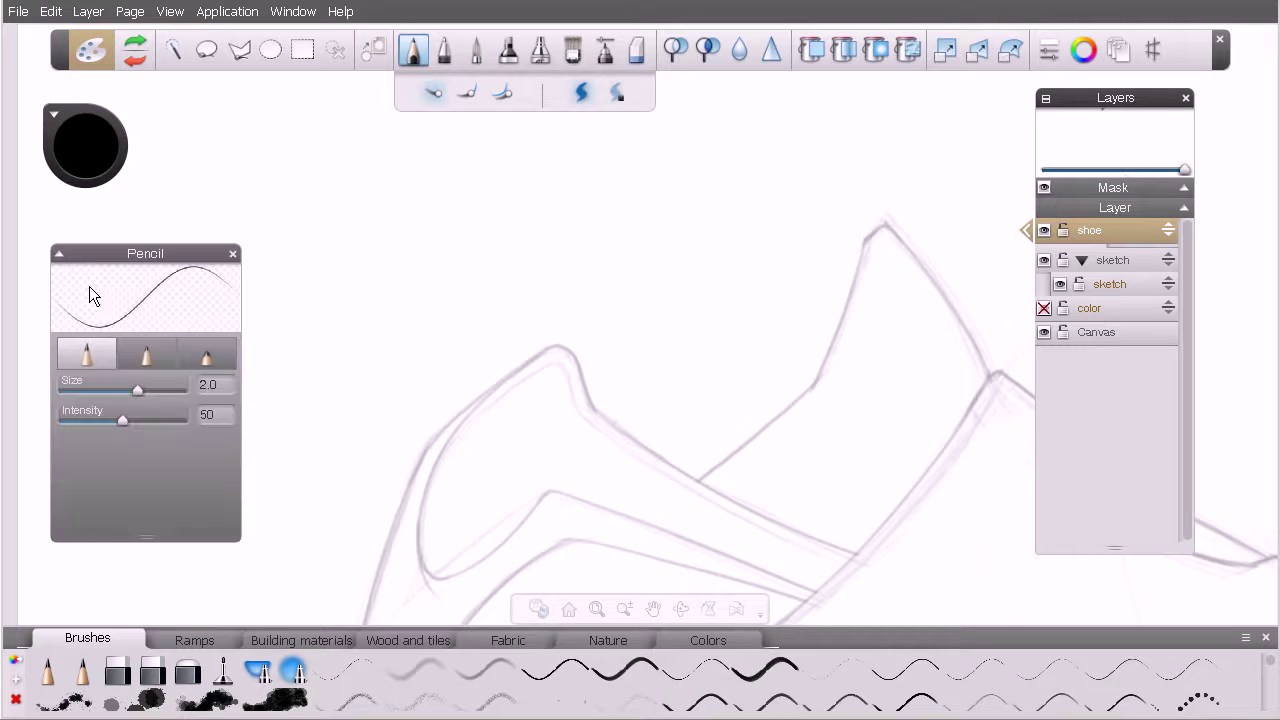
drag(140, 391, 183, 392)
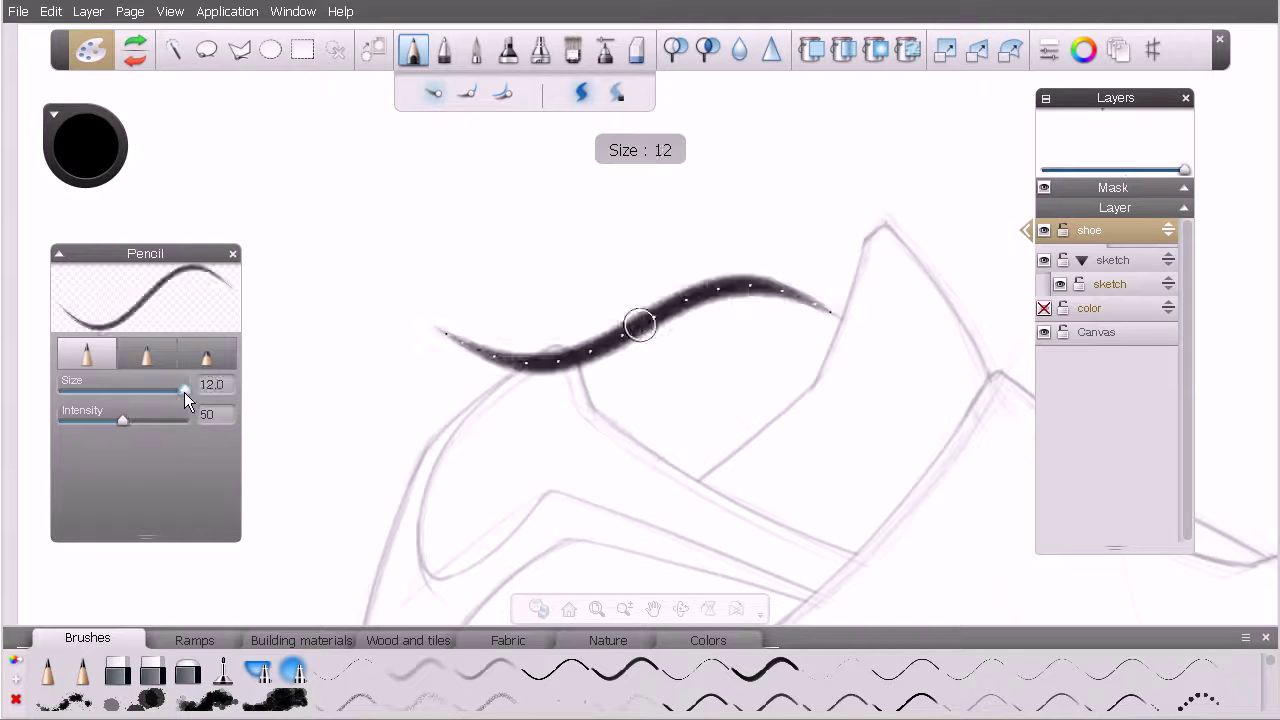
click(104, 292)
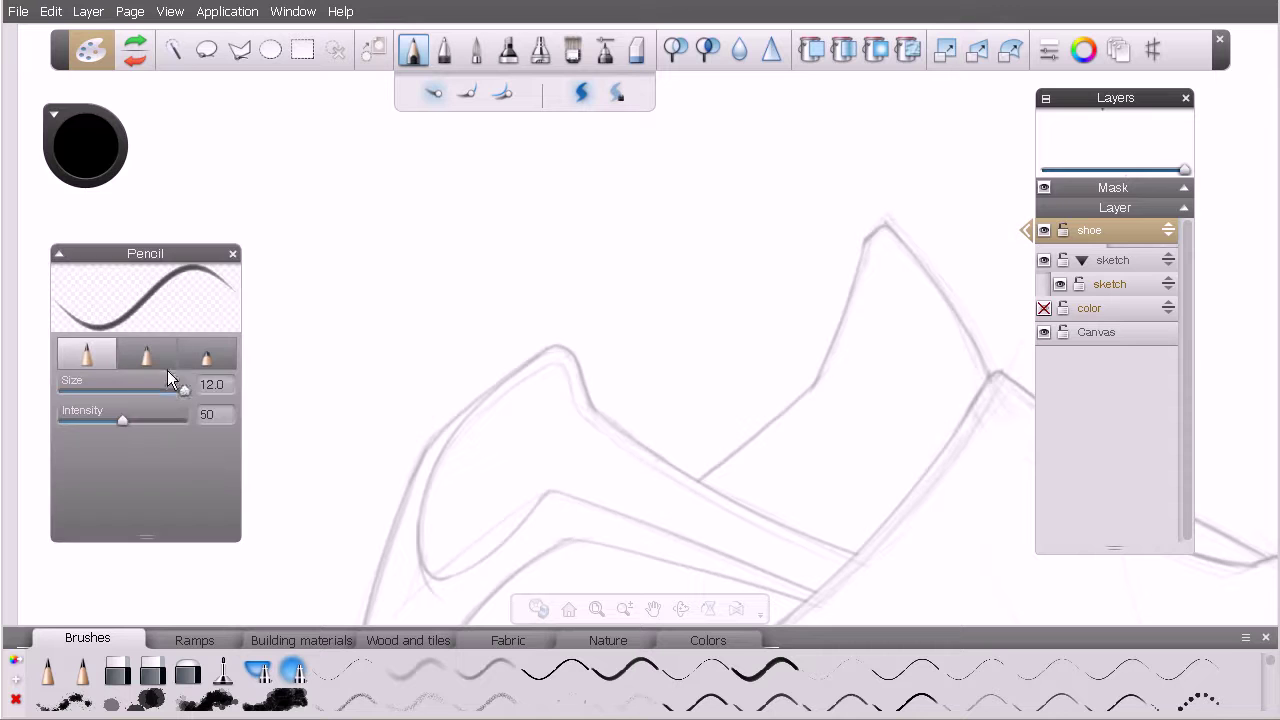
mouse_move(182, 389)
mouse_down()
mouse_move(143, 398)
mouse_move(190, 397)
mouse_move(314, 308)
mouse_move(437, 320)
mouse_move(305, 485)
mouse_up()
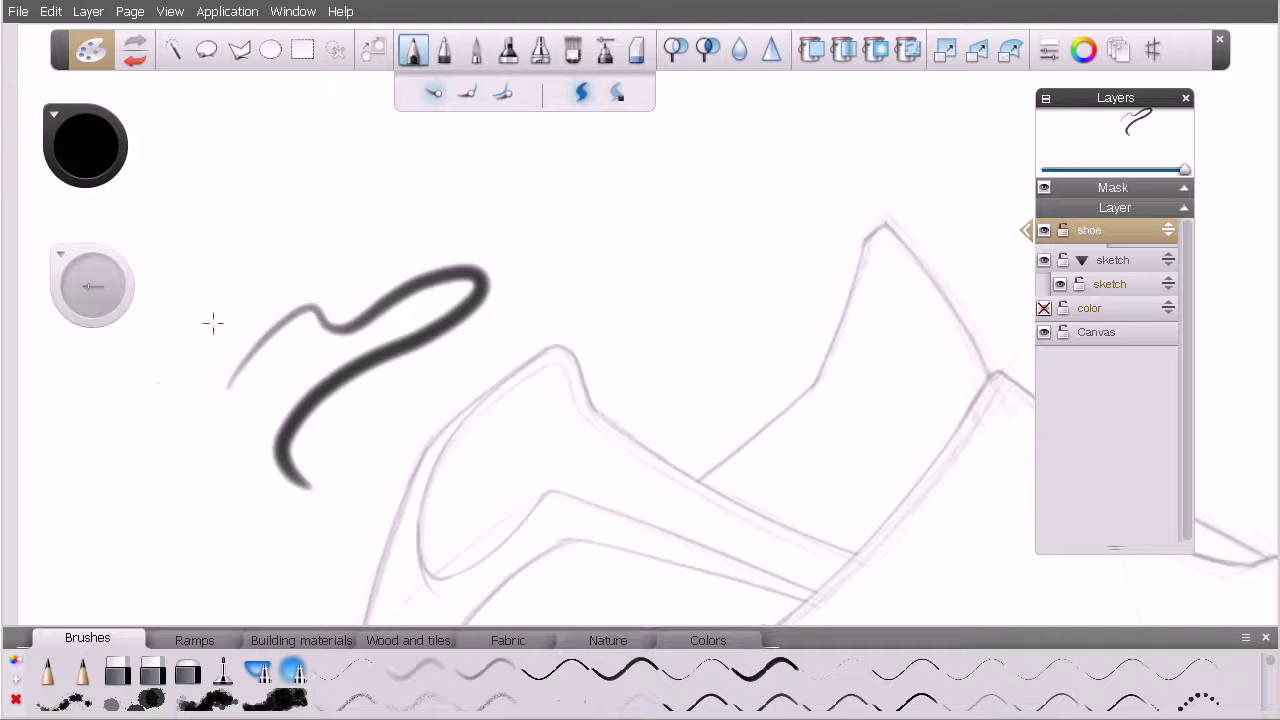
mouse_move(213, 322)
mouse_down()
mouse_move(320, 263)
mouse_move(495, 214)
mouse_move(445, 193)
mouse_move(240, 267)
mouse_move(161, 337)
mouse_move(145, 424)
mouse_up()
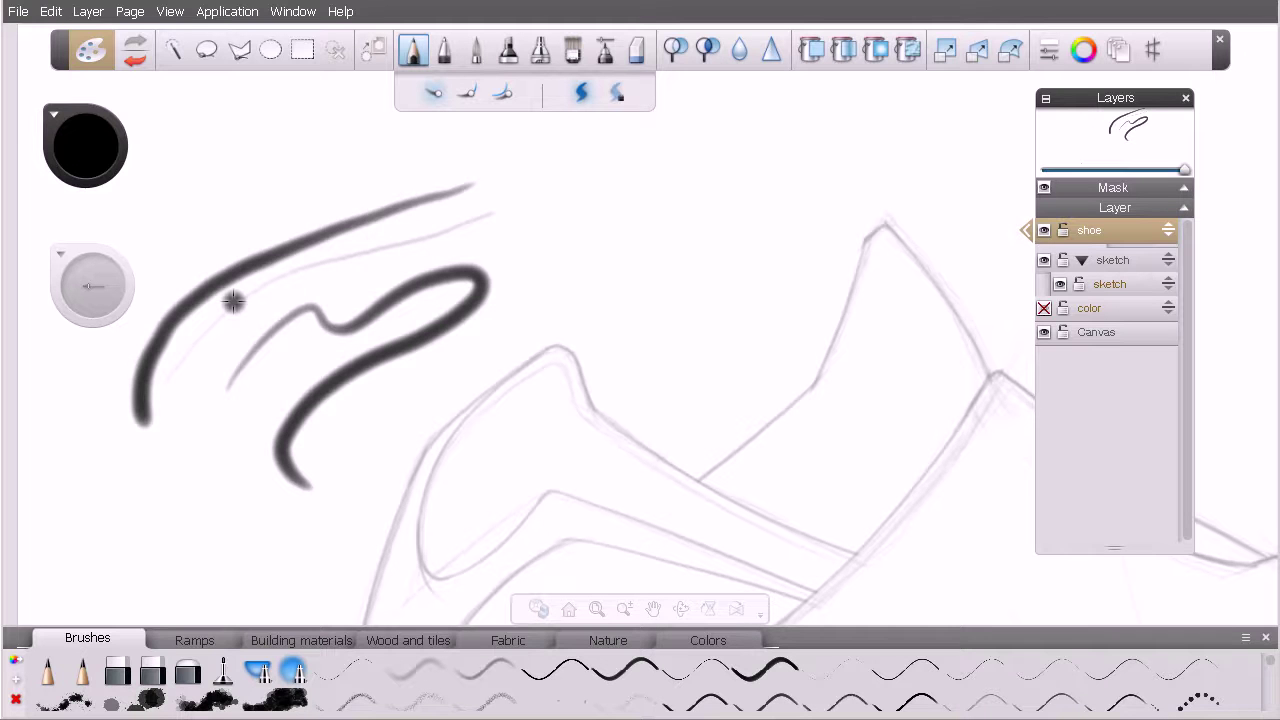
key(ctrl+z)
key(ctrl+z)
key(ctrl+z)
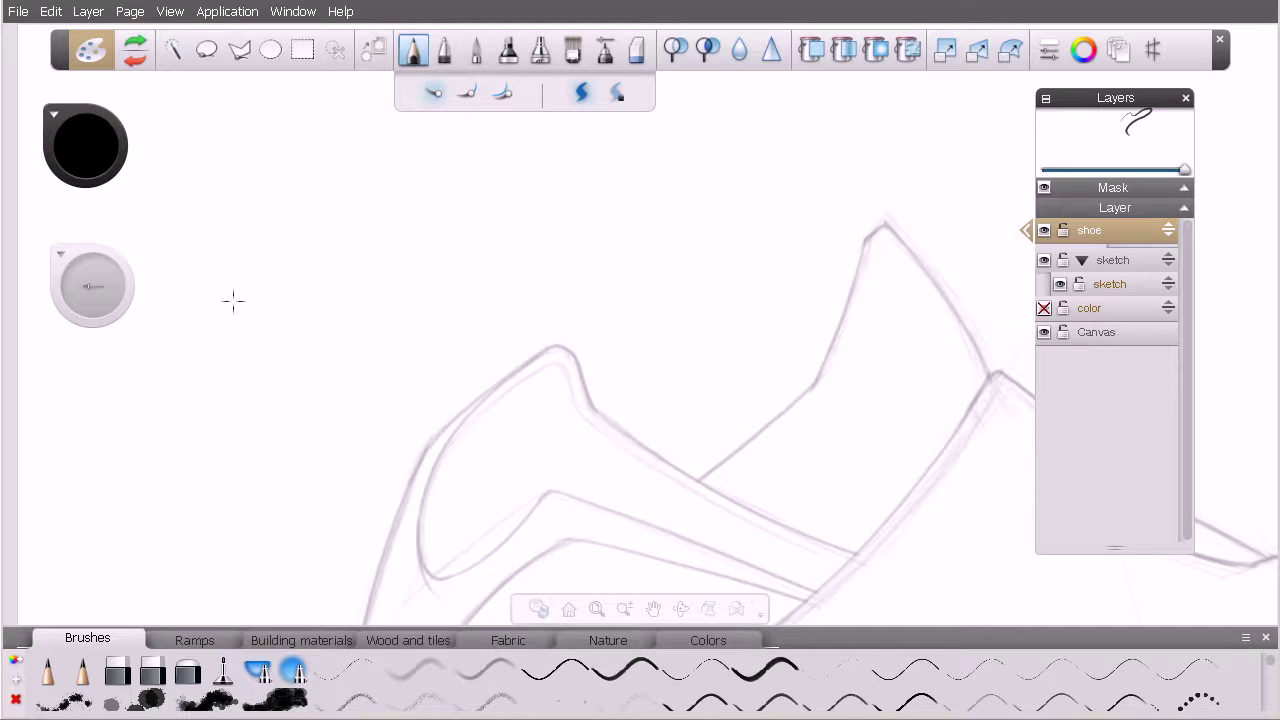
click(61, 255)
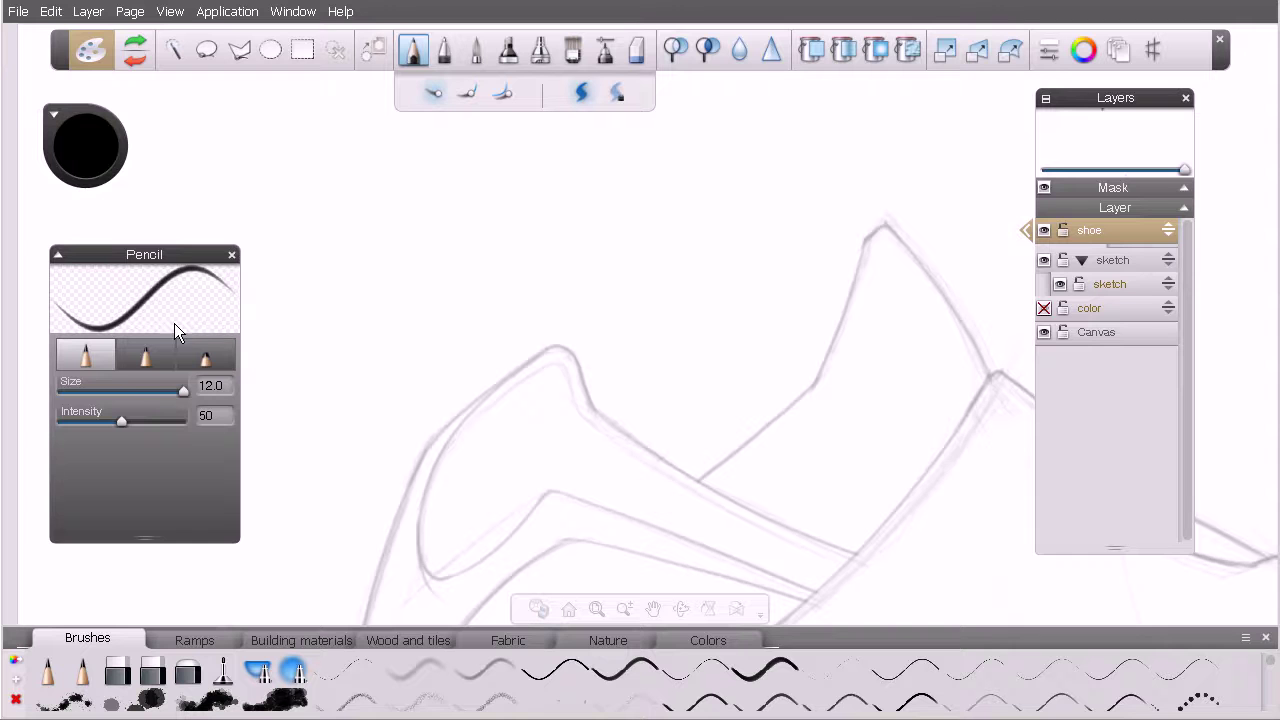
drag(178, 253, 179, 229)
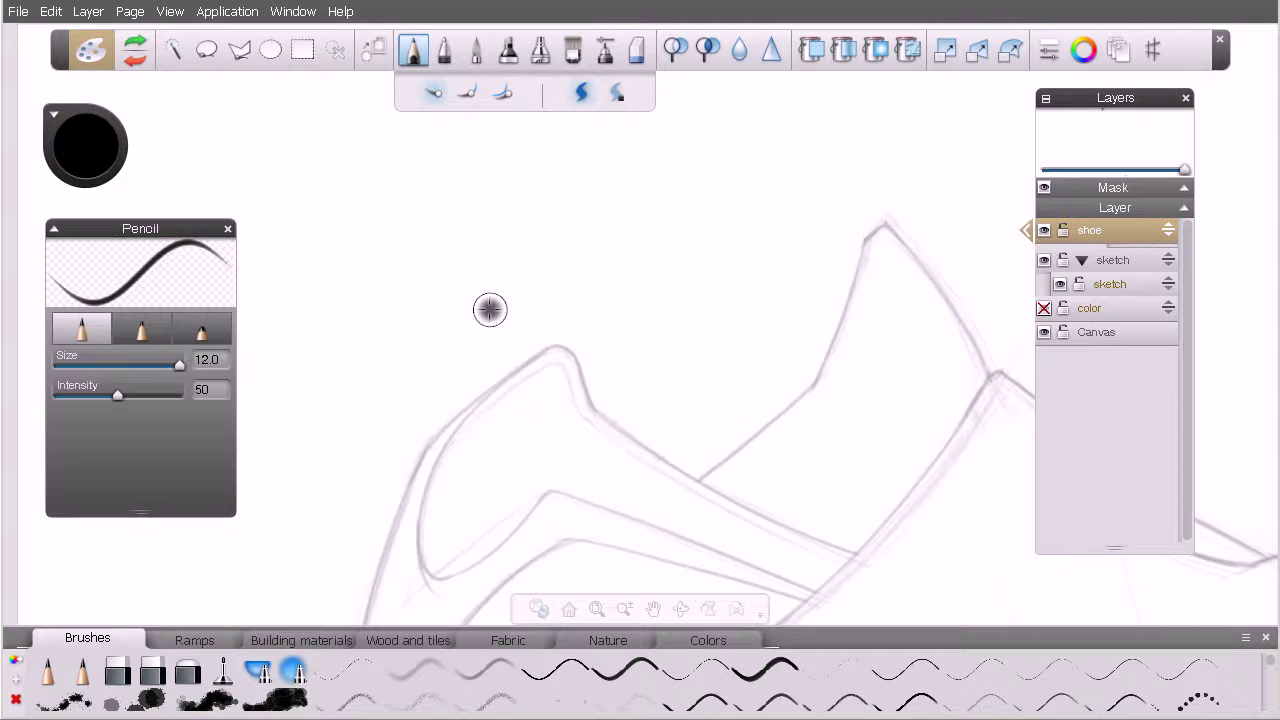
drag(489, 310, 266, 320)
mouse_move(545, 312)
mouse_down()
mouse_move(457, 303)
mouse_move(346, 317)
mouse_up()
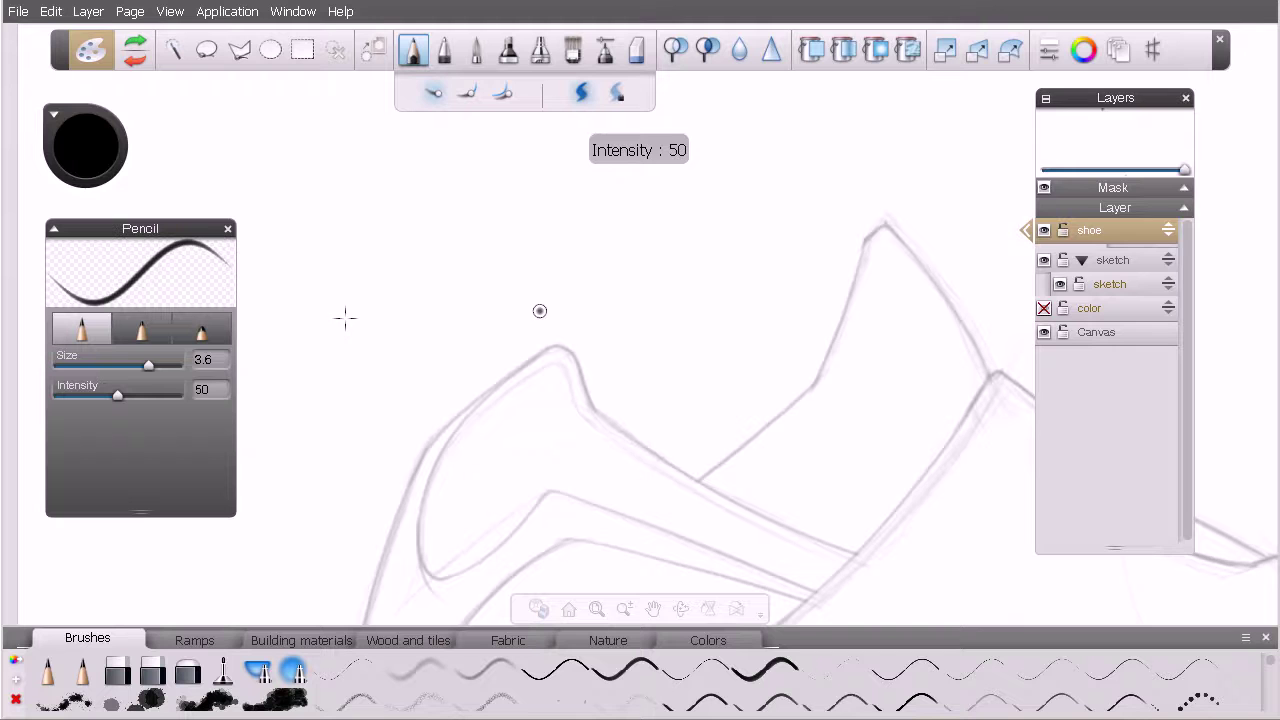
mouse_move(483, 317)
mouse_down()
mouse_move(317, 326)
mouse_move(577, 320)
mouse_up()
mouse_move(394, 360)
mouse_down()
mouse_move(583, 346)
mouse_move(731, 366)
mouse_move(577, 360)
mouse_move(335, 378)
mouse_up()
drag(523, 349, 752, 354)
drag(396, 343, 473, 342)
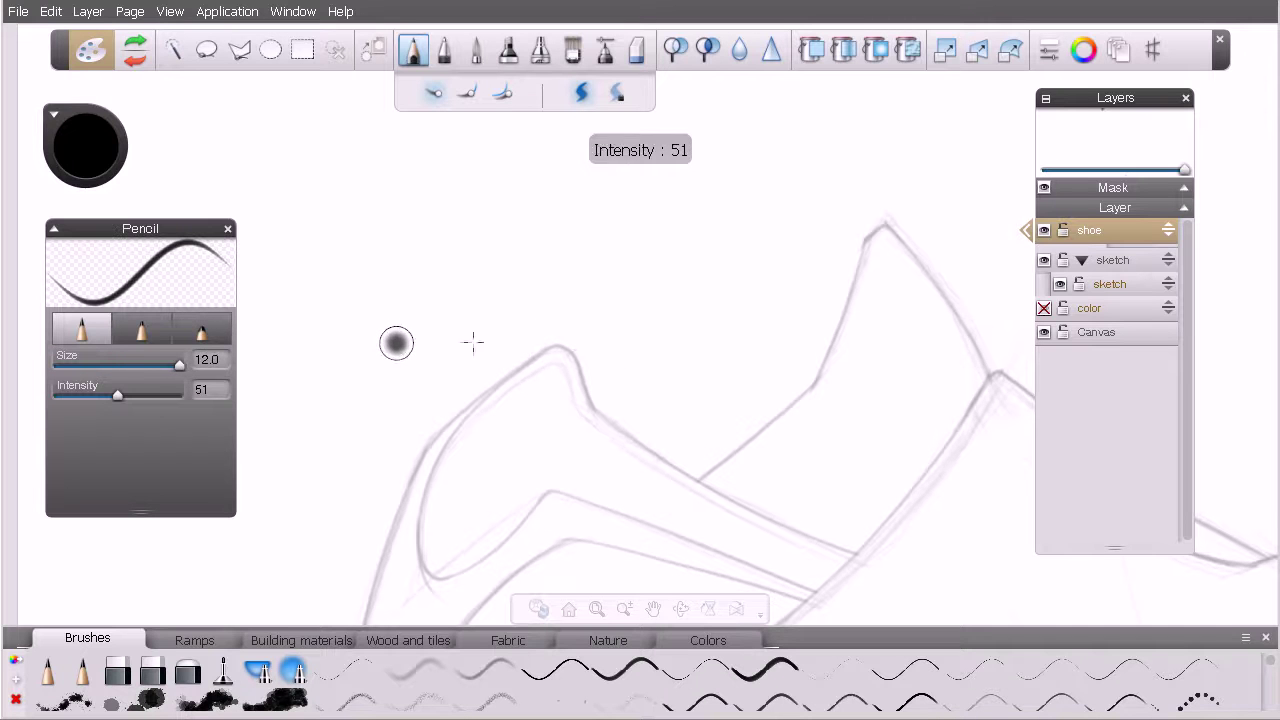
drag(621, 349, 526, 356)
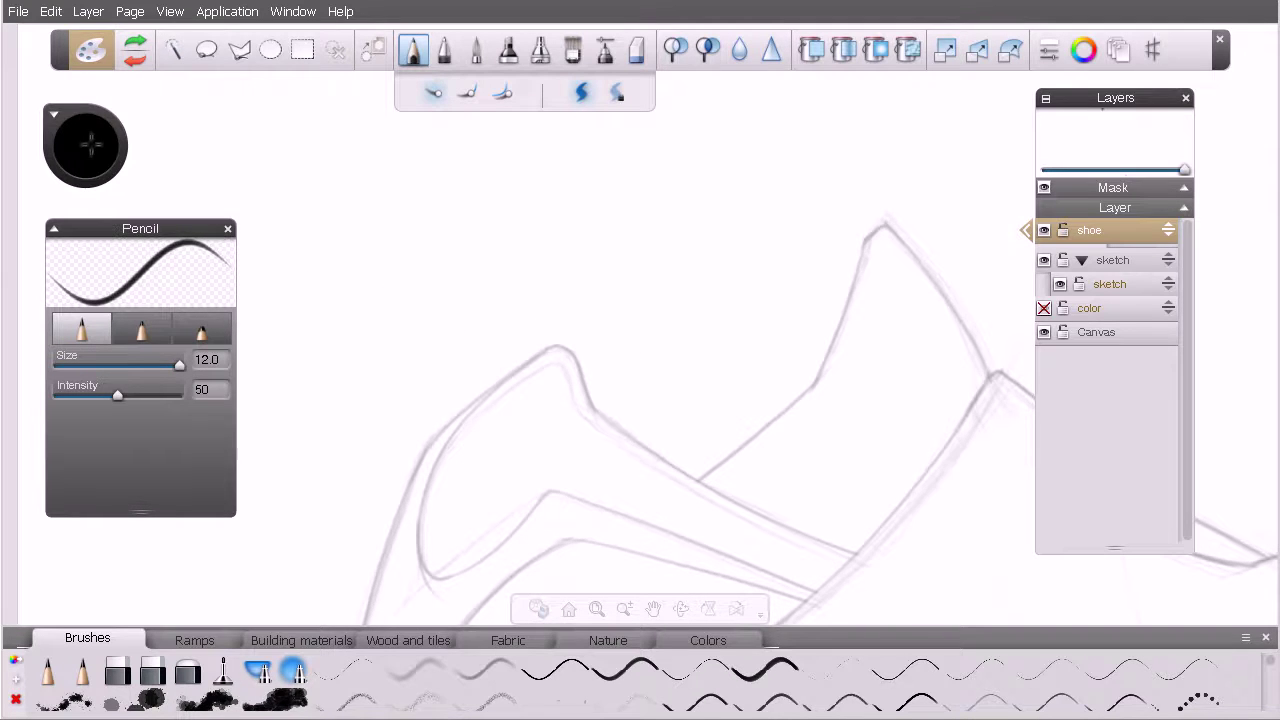
Choose orange and draw three test strokes, the second at intensity 10, the third at 100
click(90, 145)
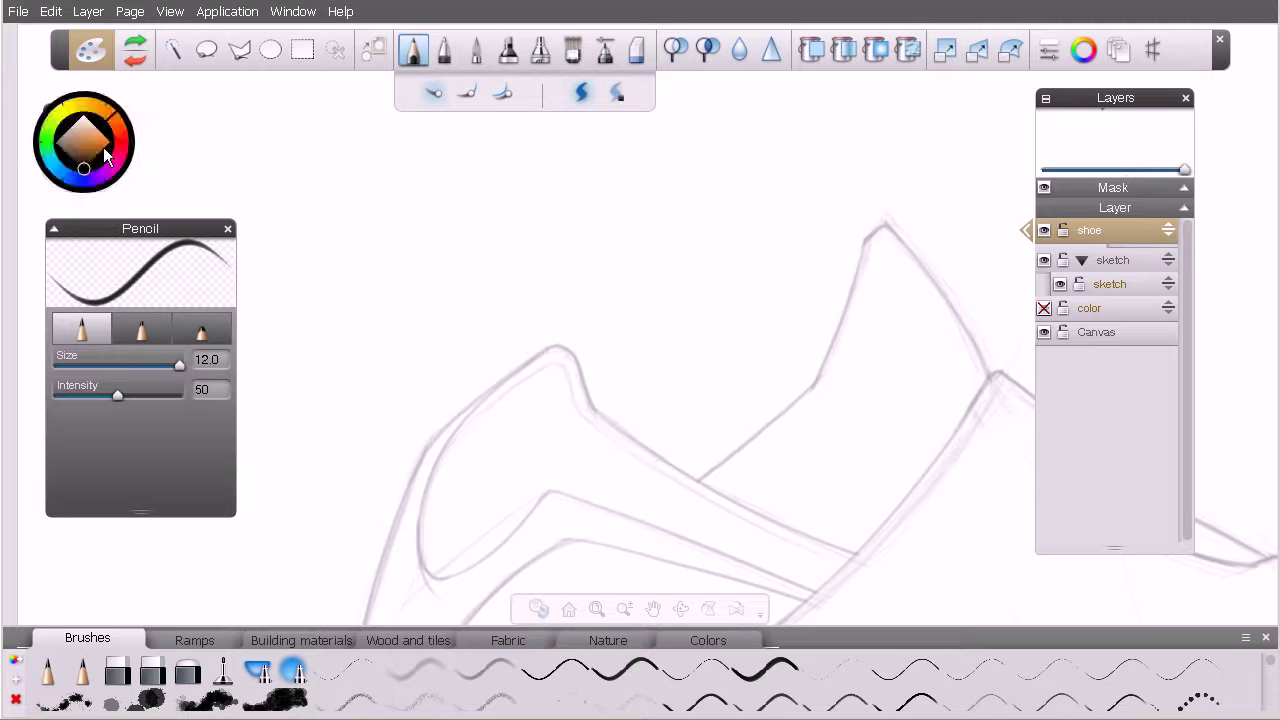
drag(97, 157, 112, 141)
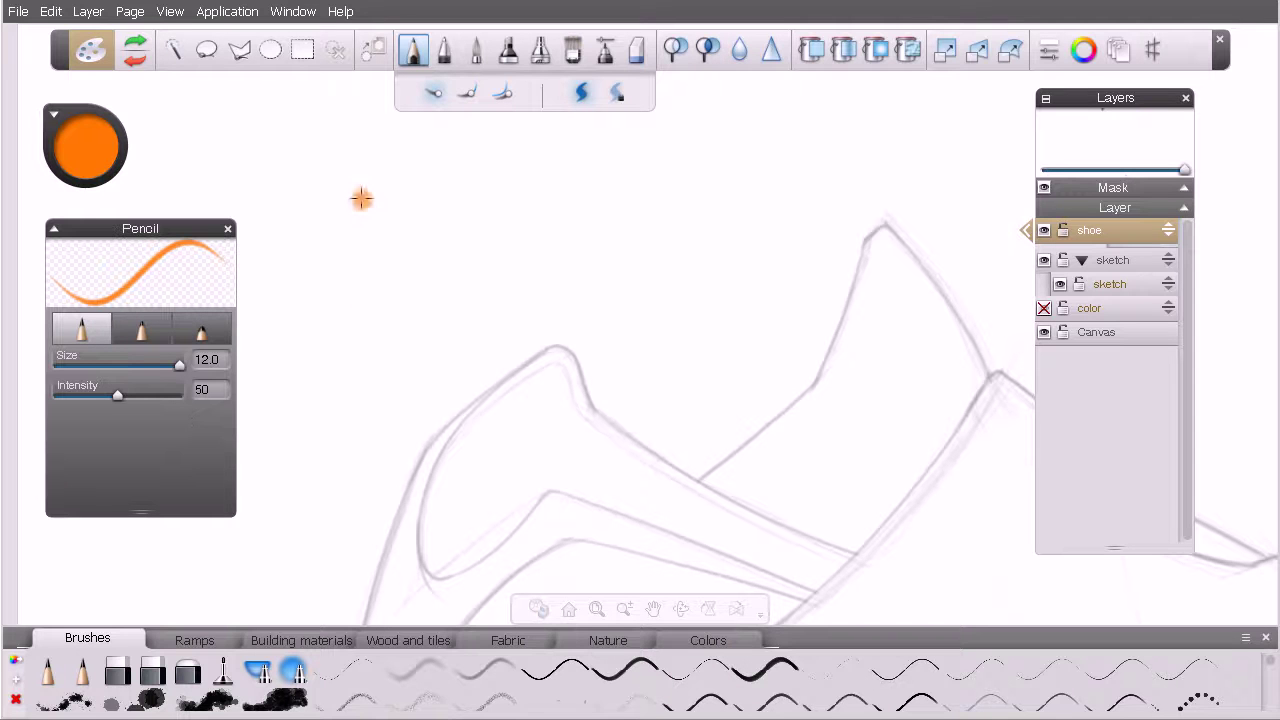
drag(378, 153, 327, 338)
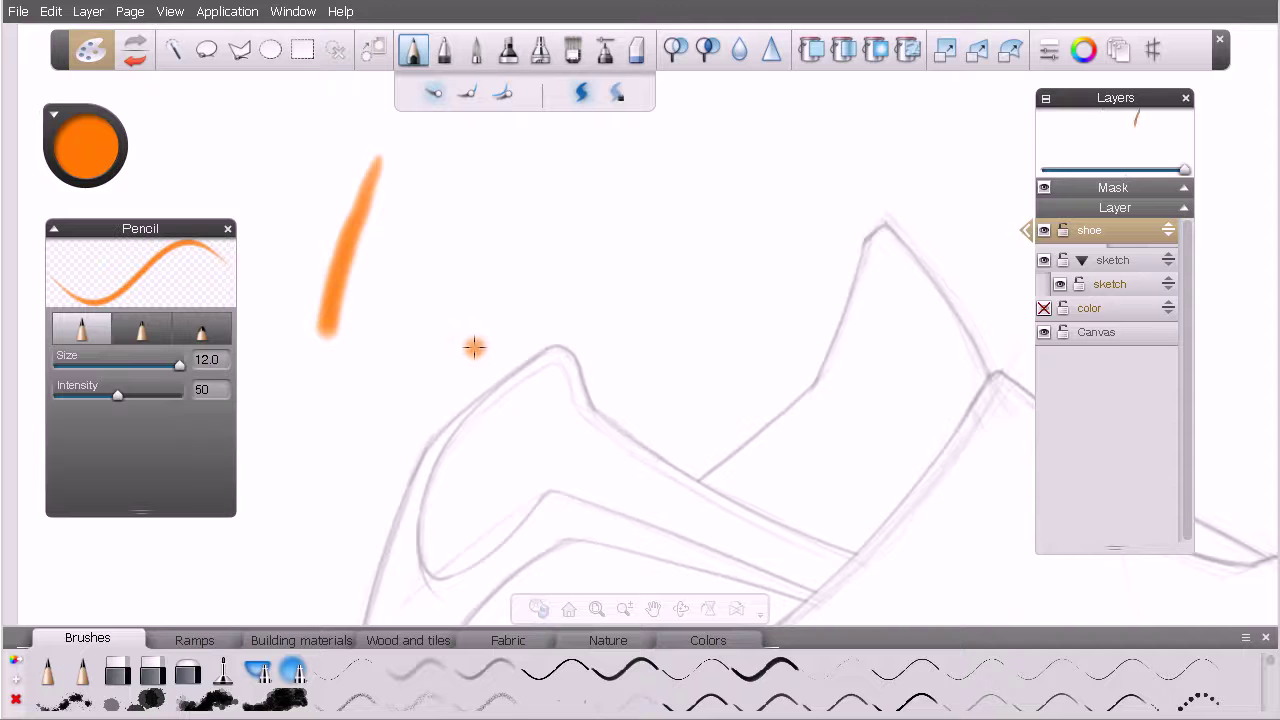
mouse_move(475, 325)
mouse_down()
mouse_move(617, 329)
mouse_move(491, 323)
mouse_move(312, 346)
mouse_up()
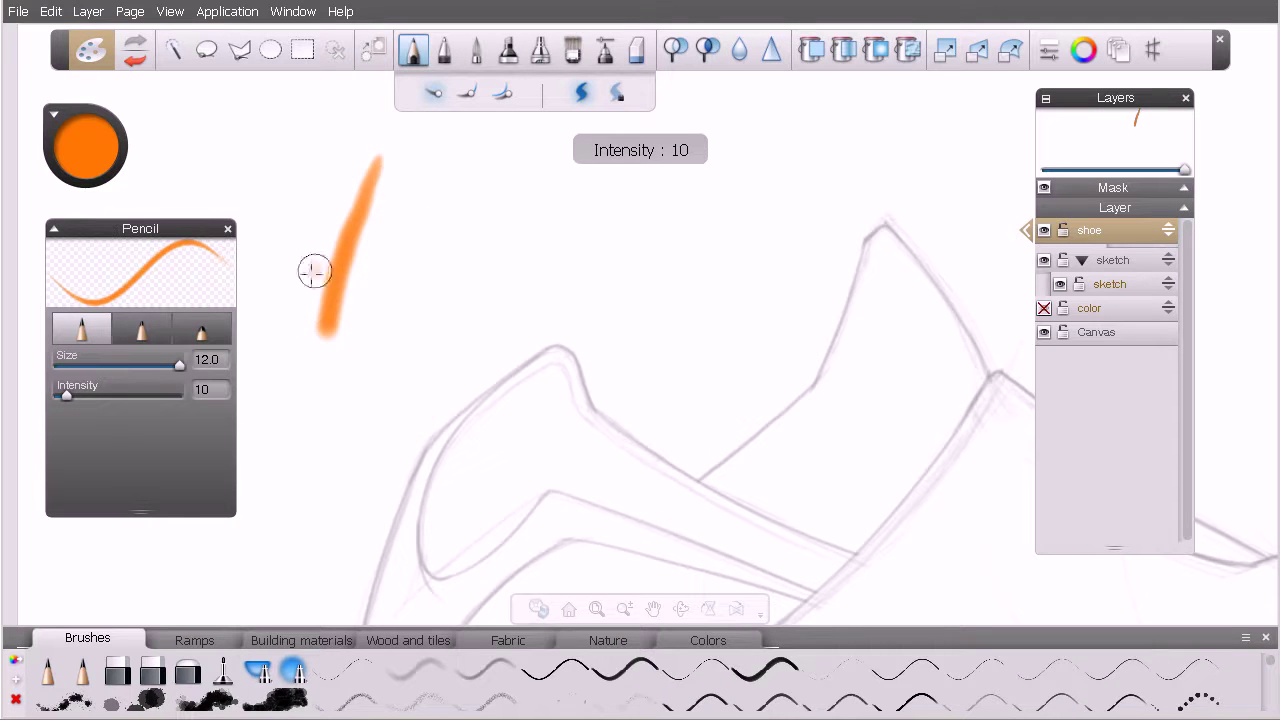
drag(406, 180, 371, 334)
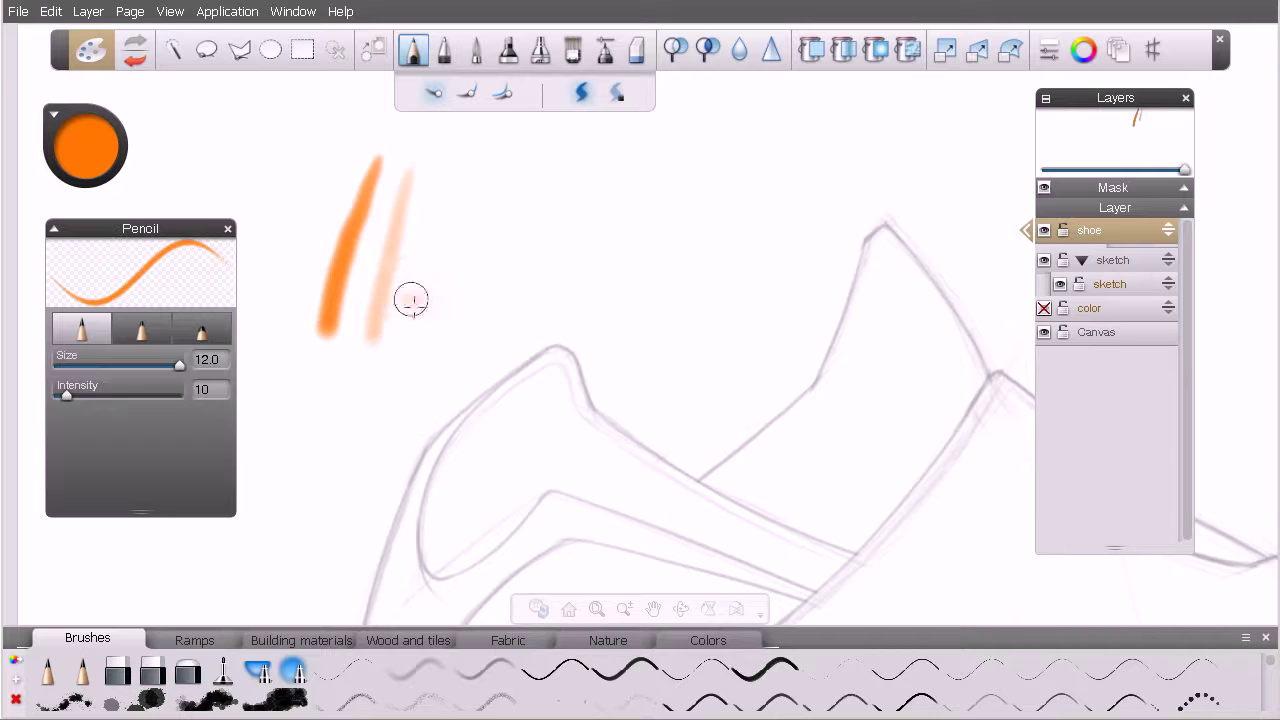
mouse_move(432, 328)
mouse_down()
mouse_move(777, 337)
mouse_move(760, 317)
mouse_up()
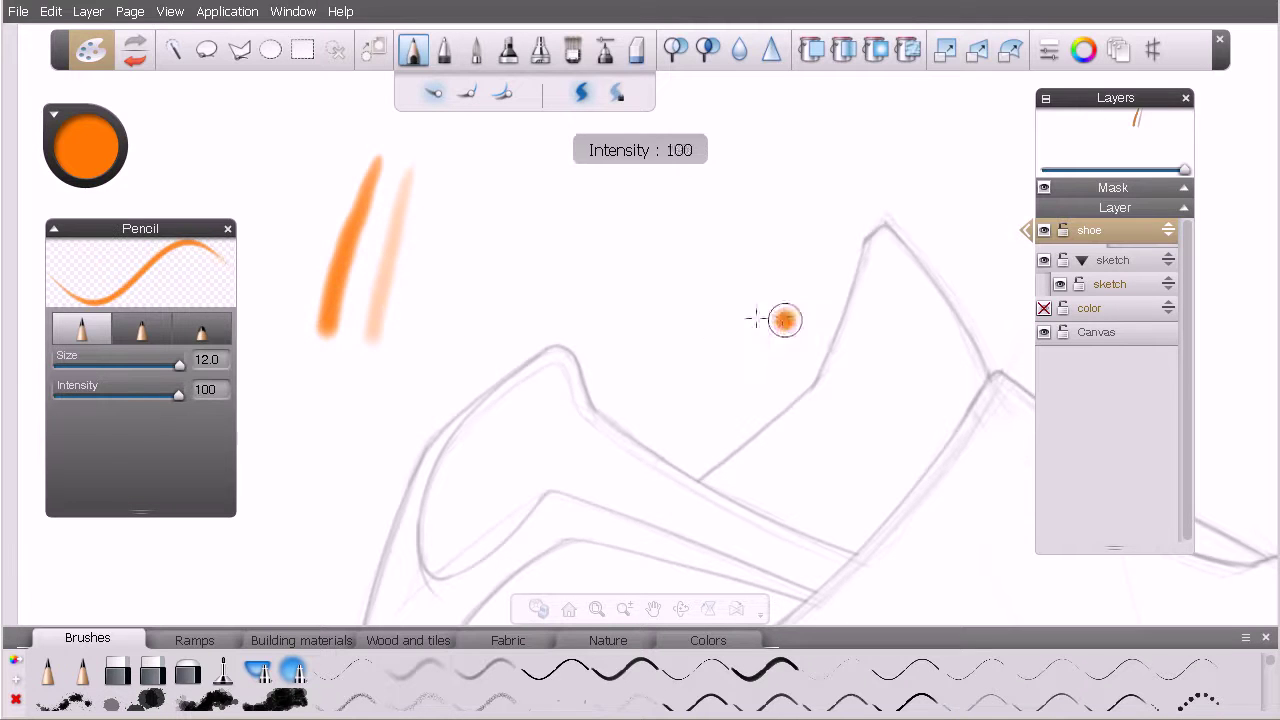
drag(446, 175, 408, 372)
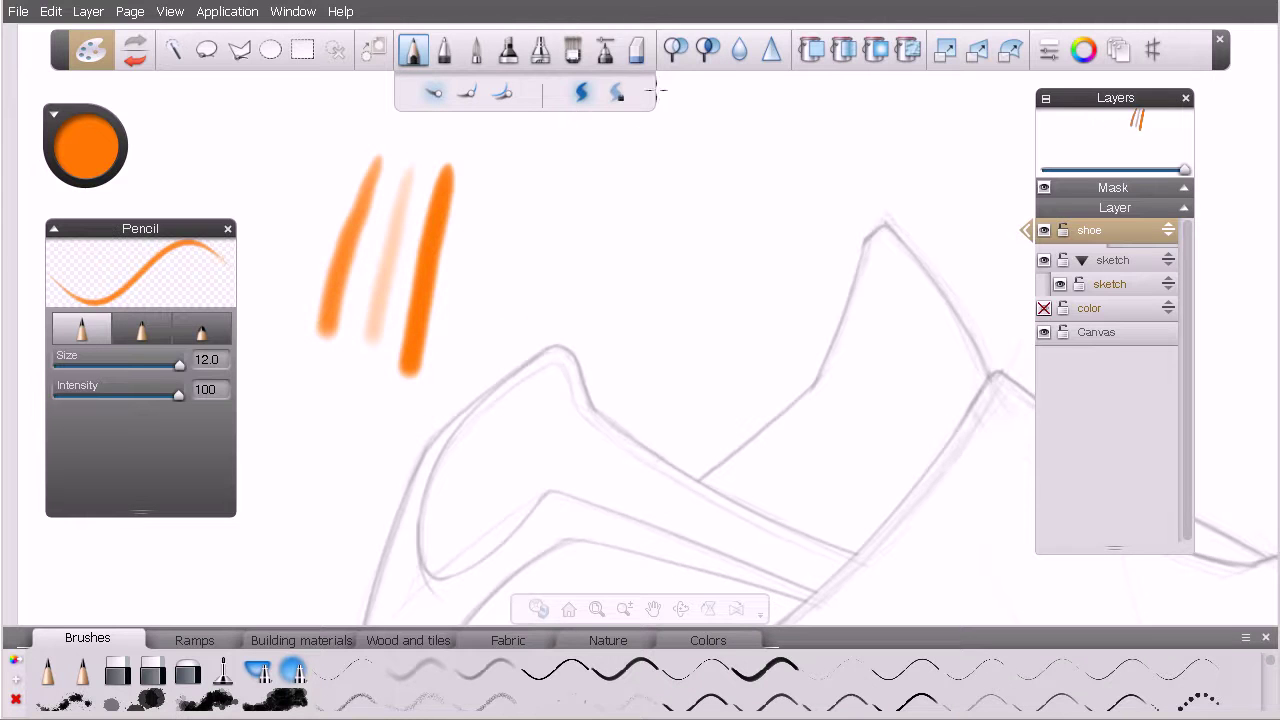
Switch to the eraser, set its size to 19.5, and restore the erased strokes
click(636, 50)
mouse_move(422, 207)
mouse_down()
mouse_move(411, 191)
mouse_move(351, 240)
mouse_move(350, 307)
mouse_up()
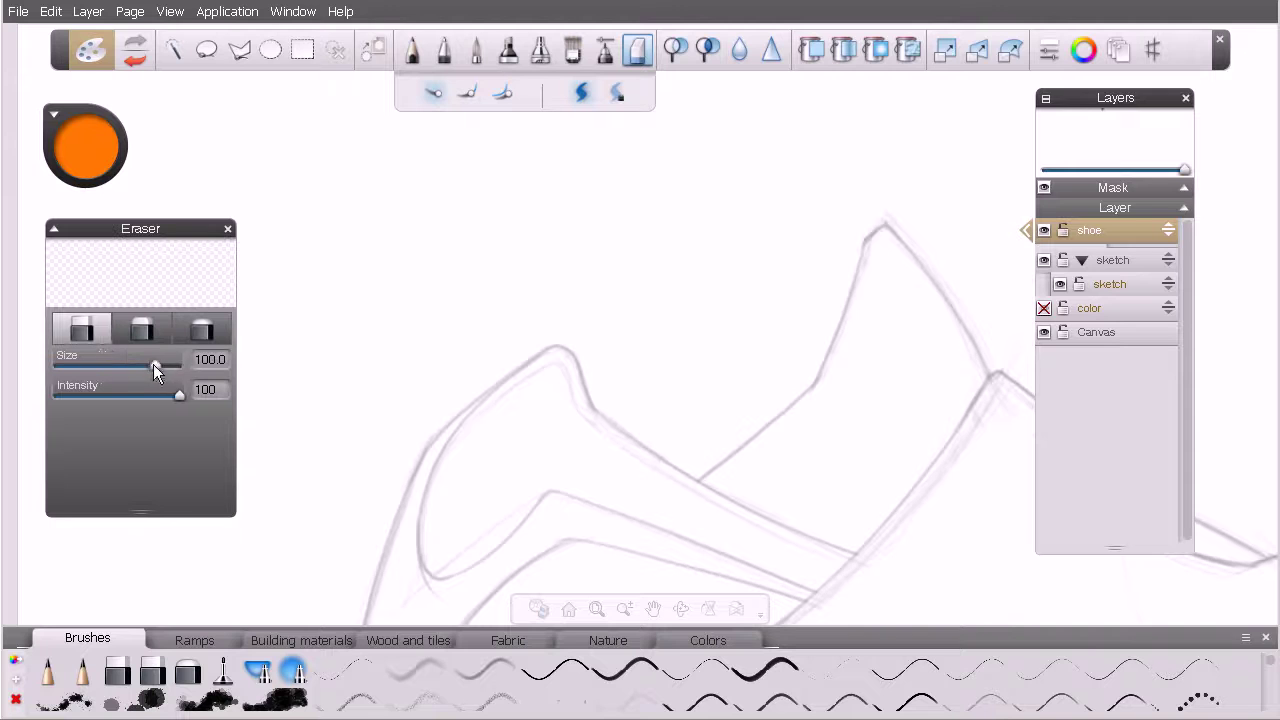
drag(153, 364, 132, 366)
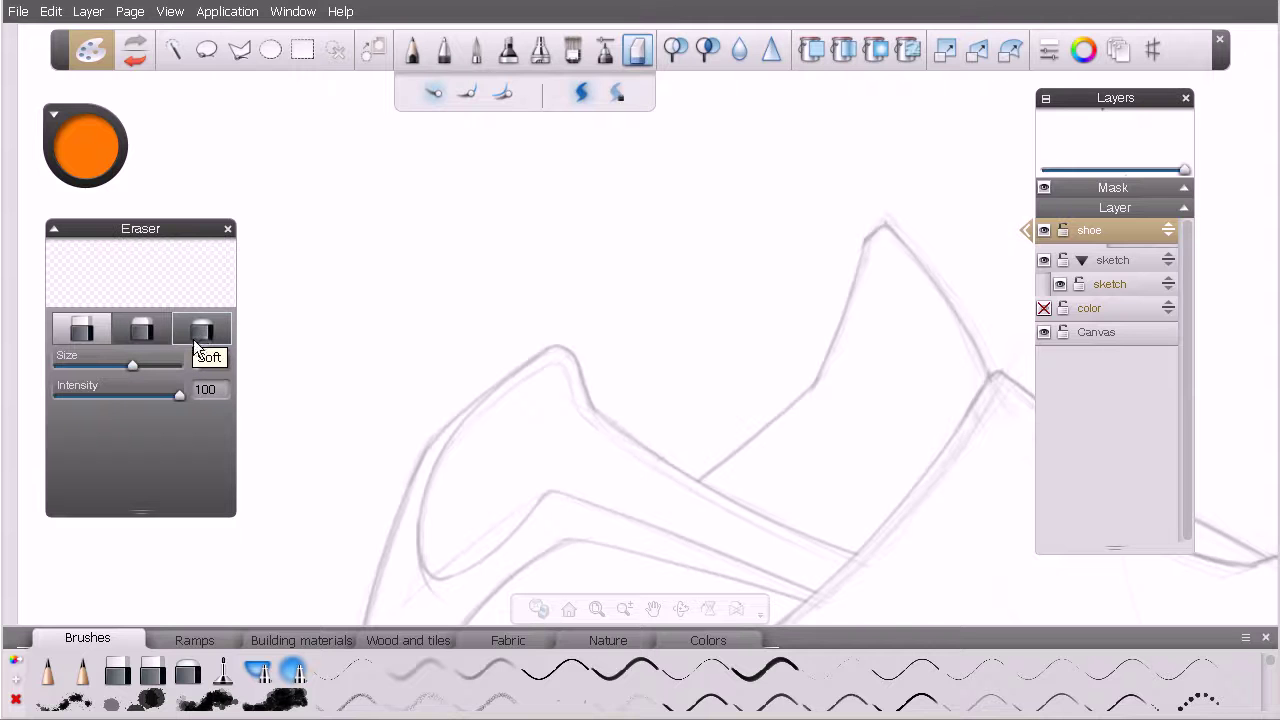
key(ctrl+z)
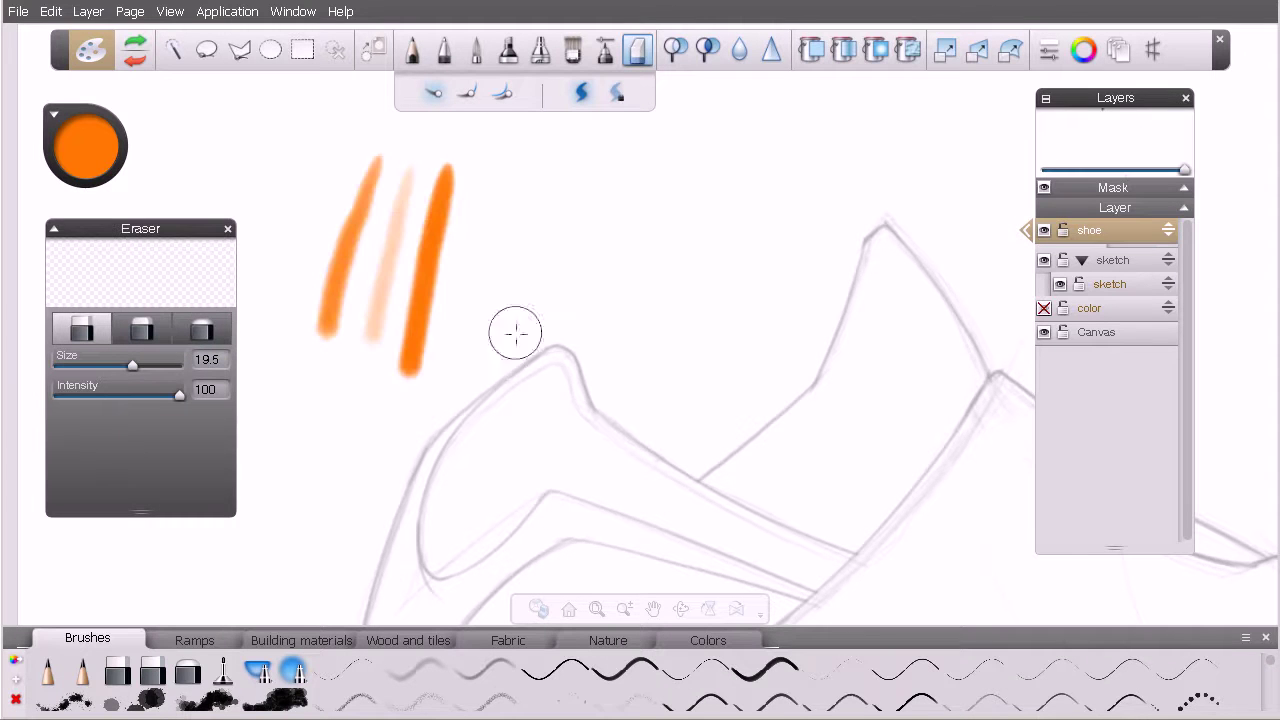
Erase all the orange strokes using the Soft, Medium and Hard eraser presets
click(201, 328)
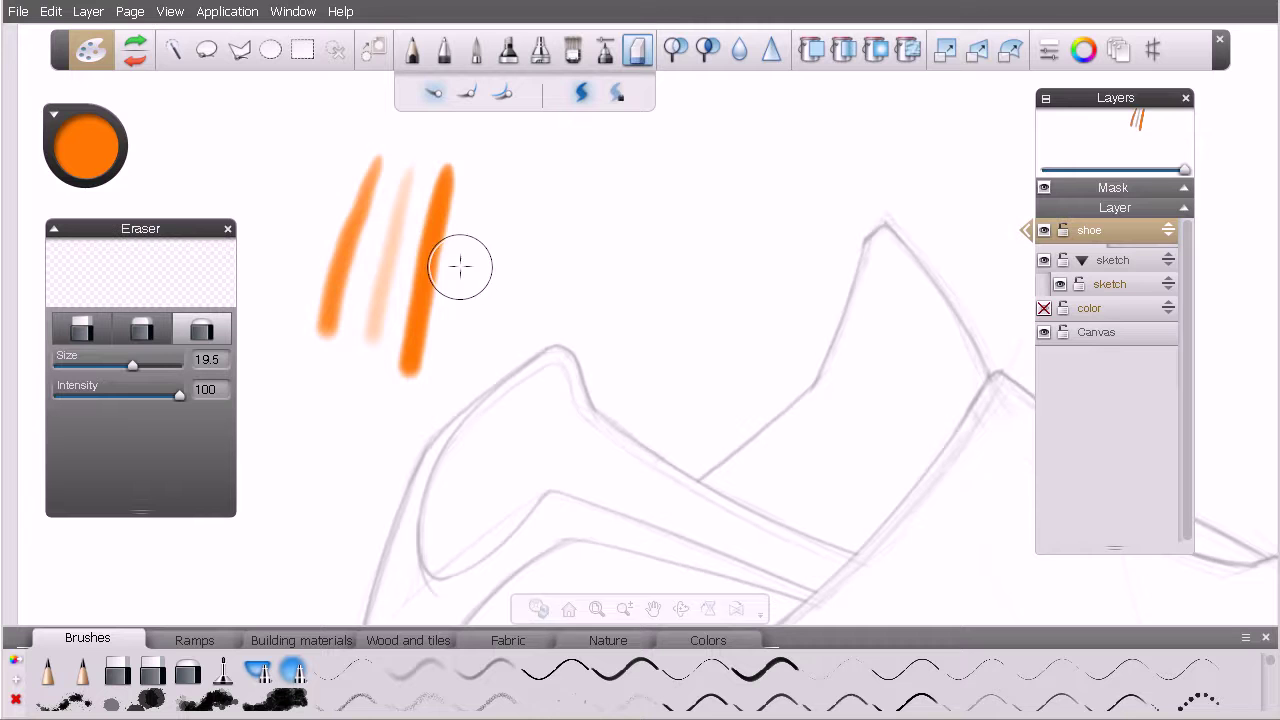
mouse_move(463, 266)
mouse_down()
mouse_move(295, 276)
mouse_move(491, 271)
mouse_move(325, 296)
mouse_up()
click(145, 333)
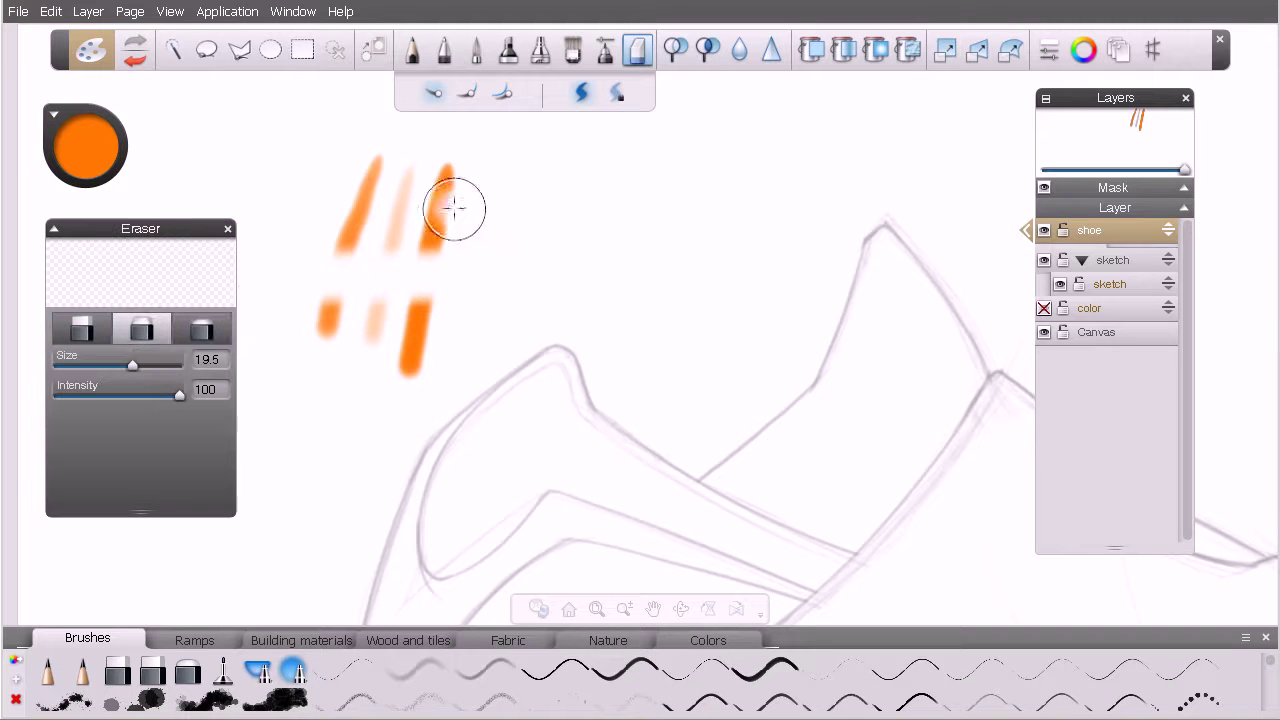
mouse_move(466, 194)
mouse_down()
mouse_move(329, 182)
mouse_move(486, 200)
mouse_up()
click(87, 329)
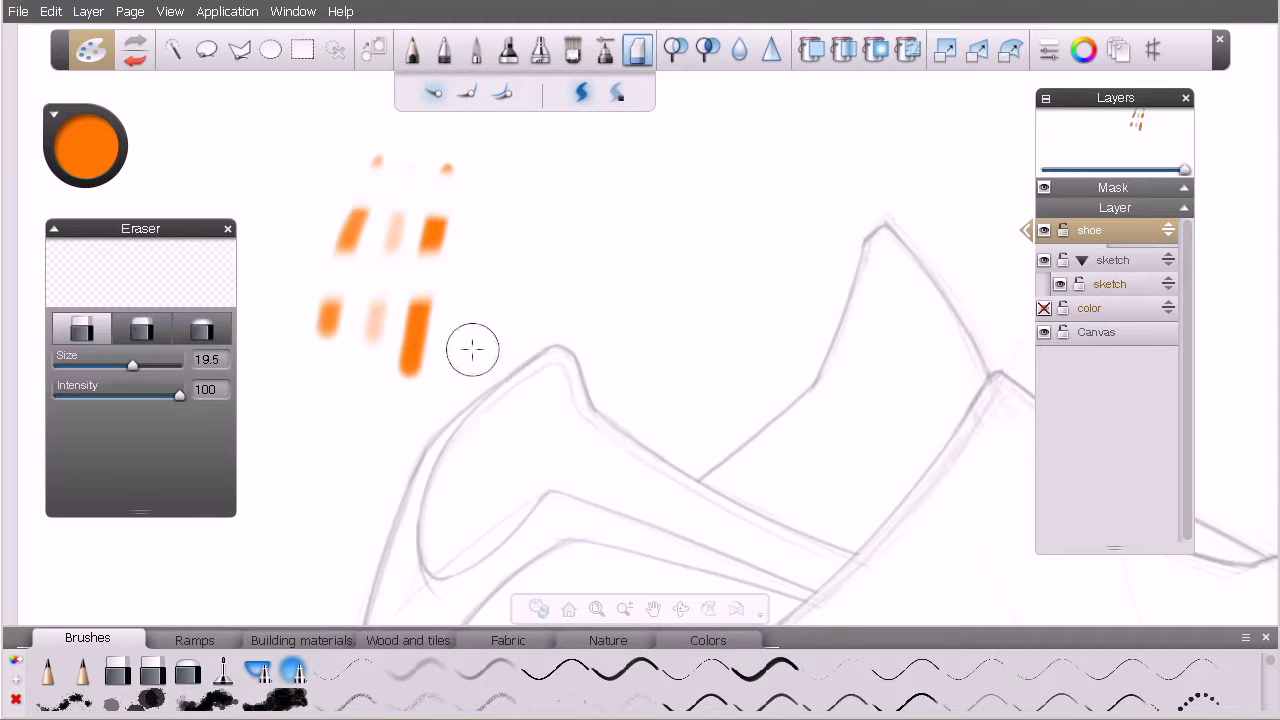
drag(471, 346, 286, 347)
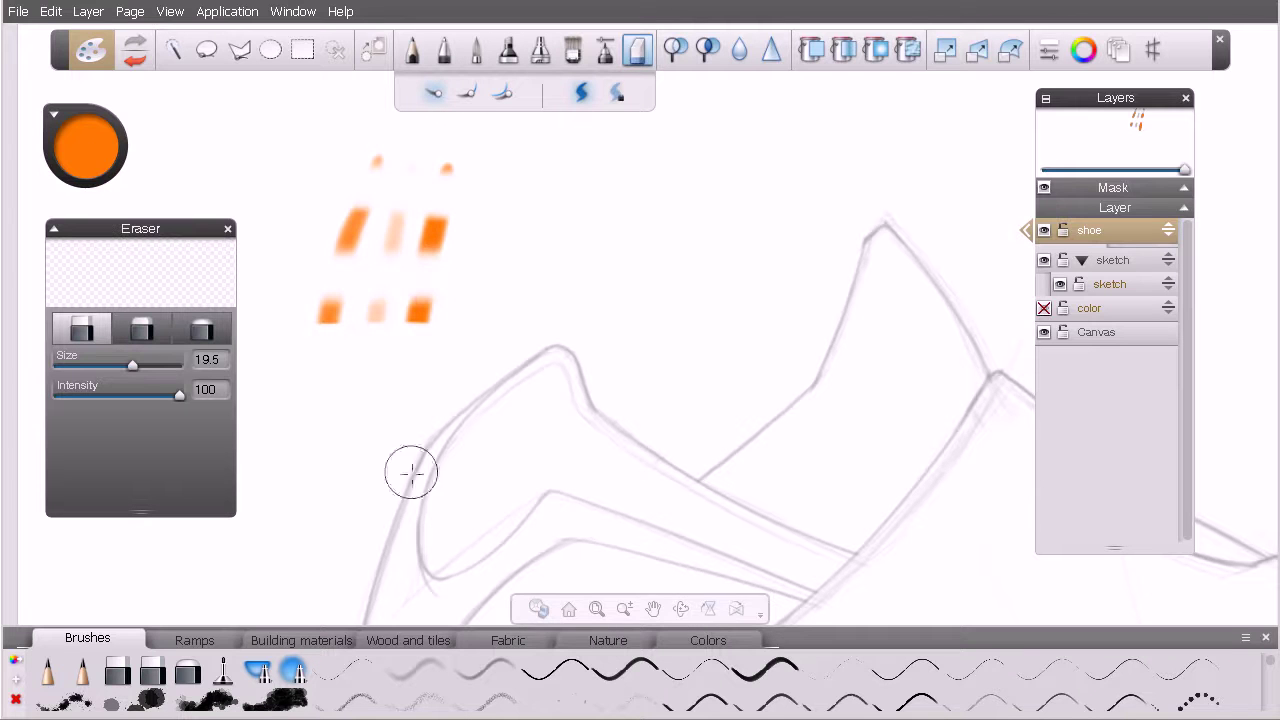
mouse_move(450, 168)
mouse_down()
mouse_move(418, 341)
mouse_move(371, 324)
mouse_move(363, 159)
mouse_move(321, 294)
mouse_up()
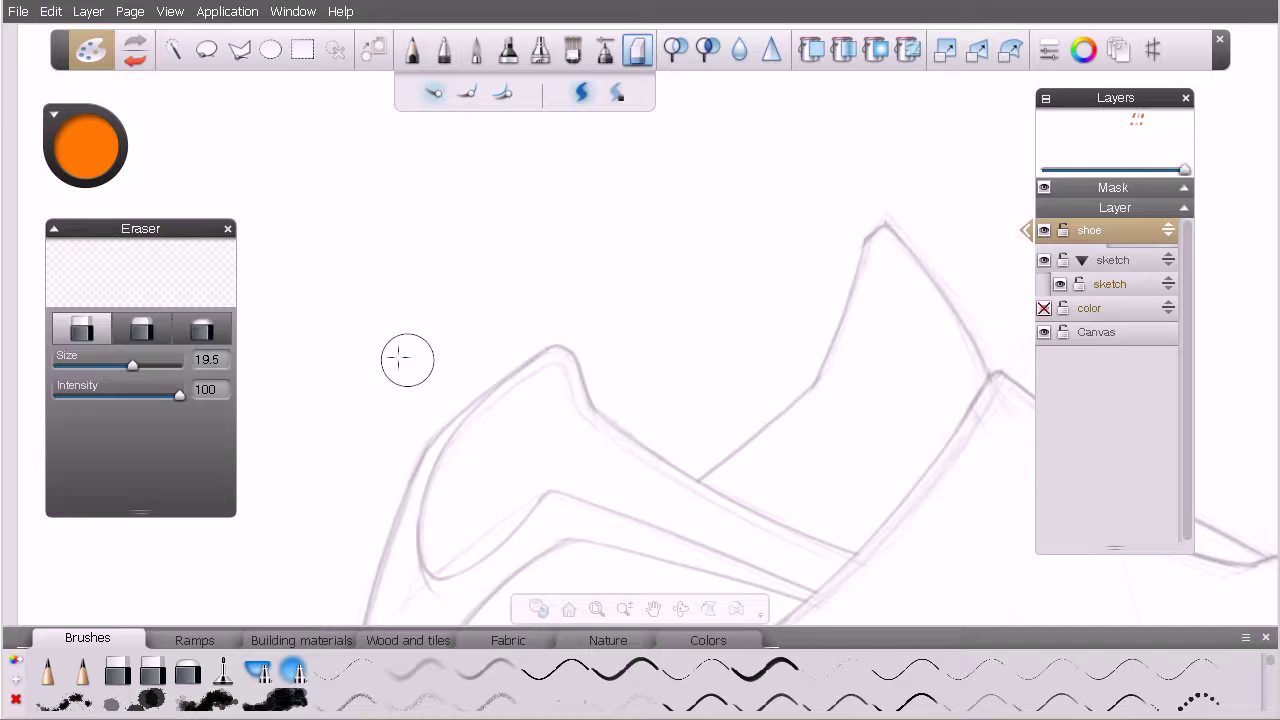
click(446, 52)
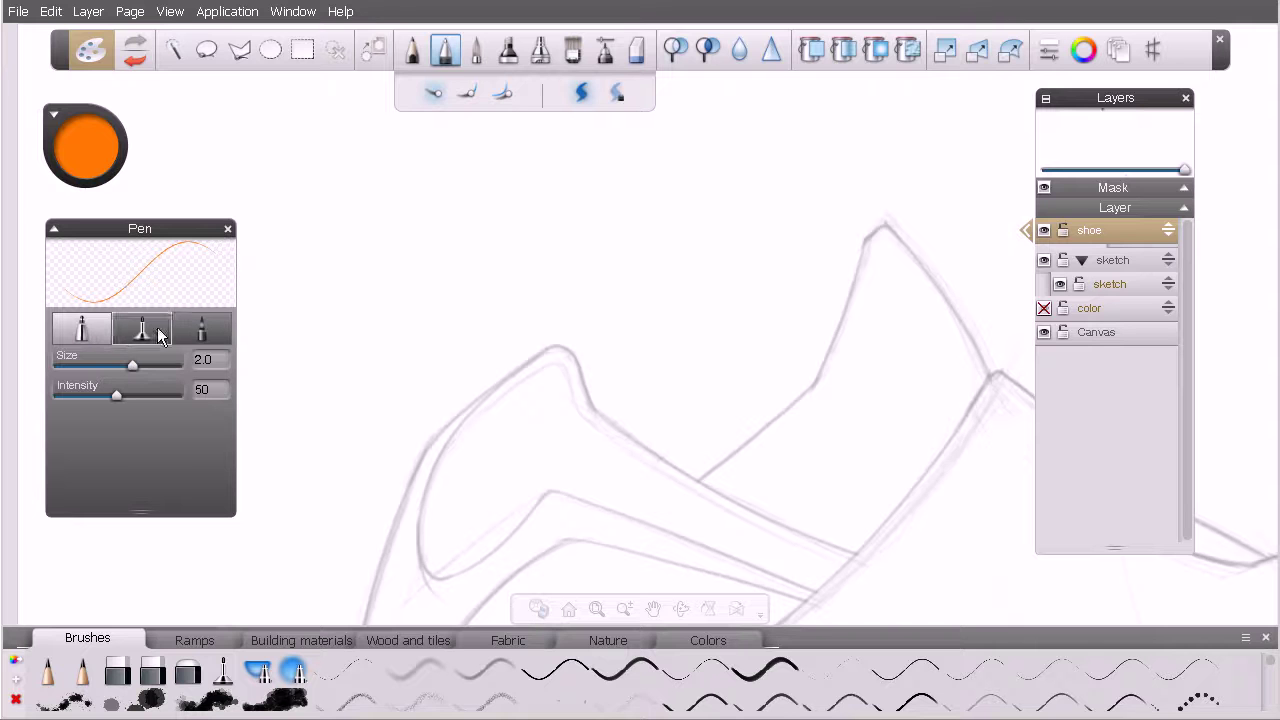
click(476, 50)
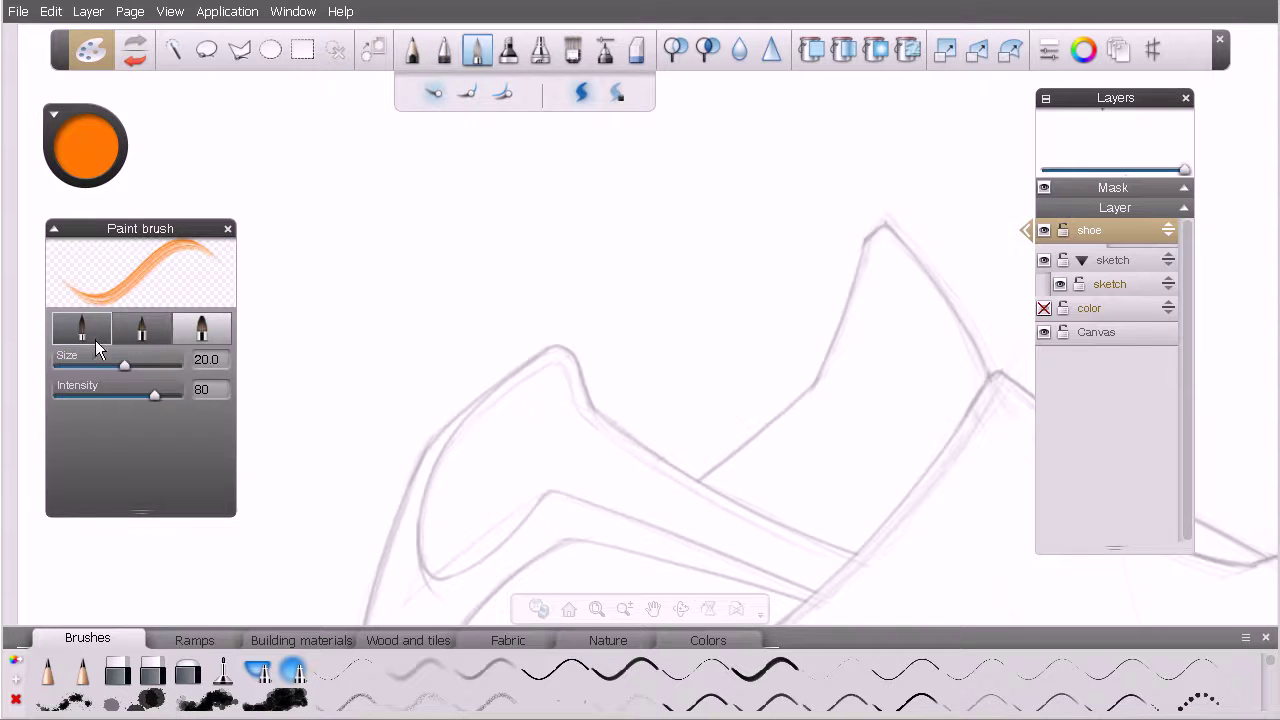
click(508, 50)
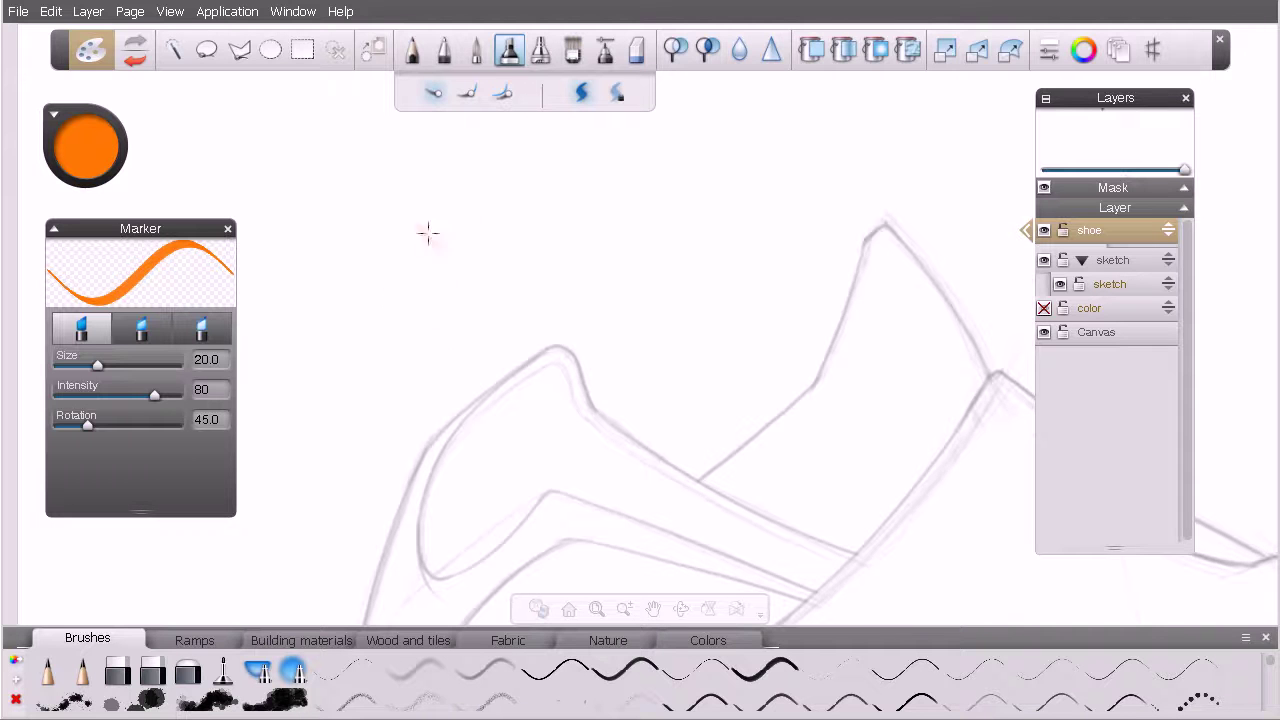
drag(474, 209, 343, 336)
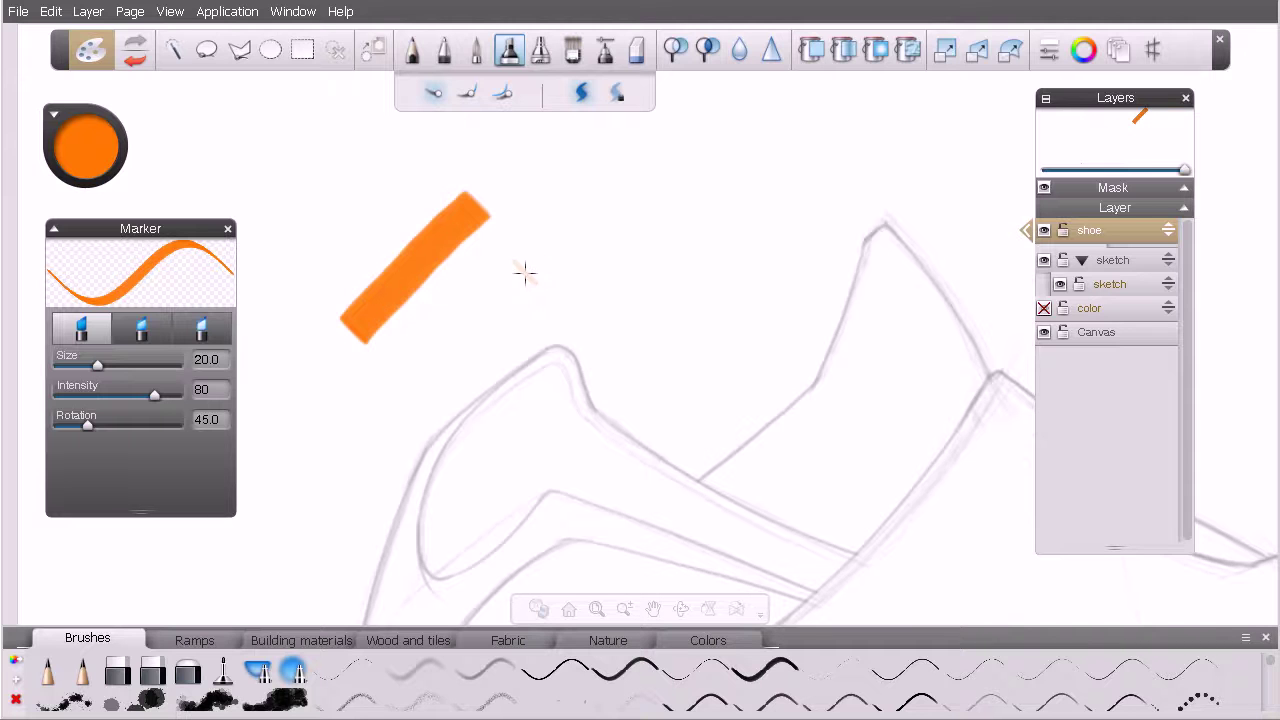
drag(89, 424, 126, 426)
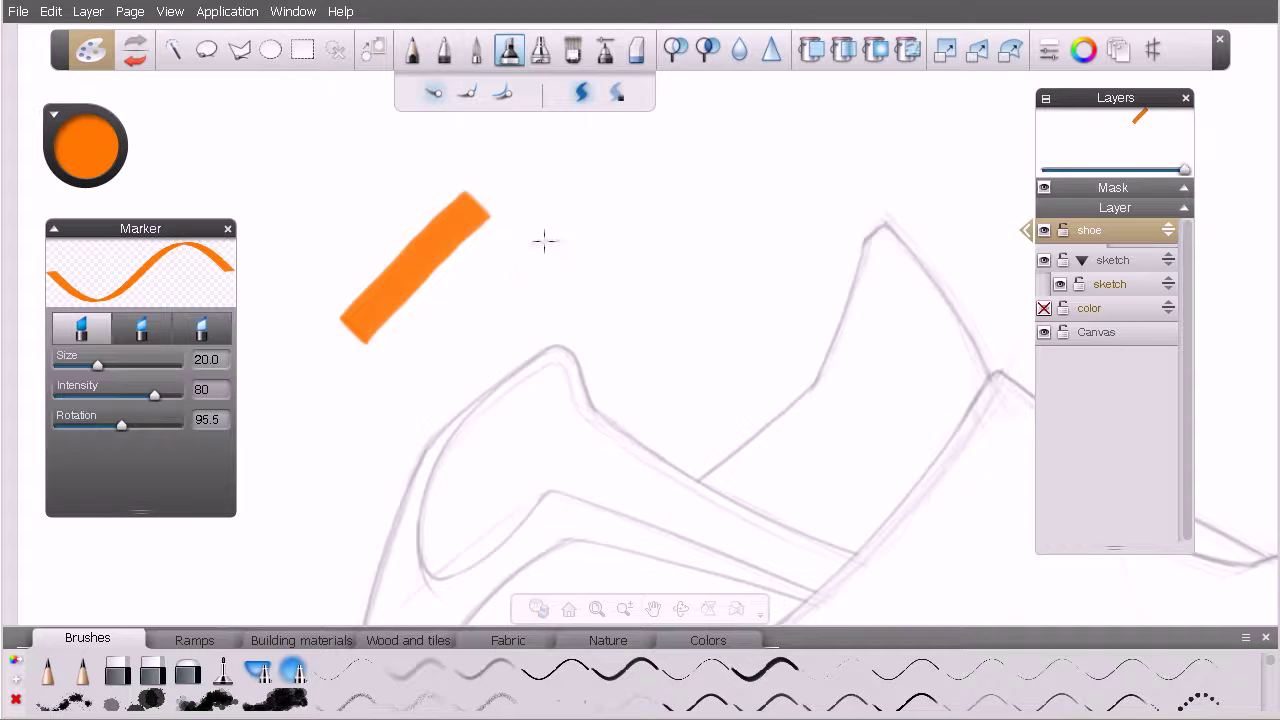
drag(125, 424, 128, 425)
drag(565, 255, 414, 339)
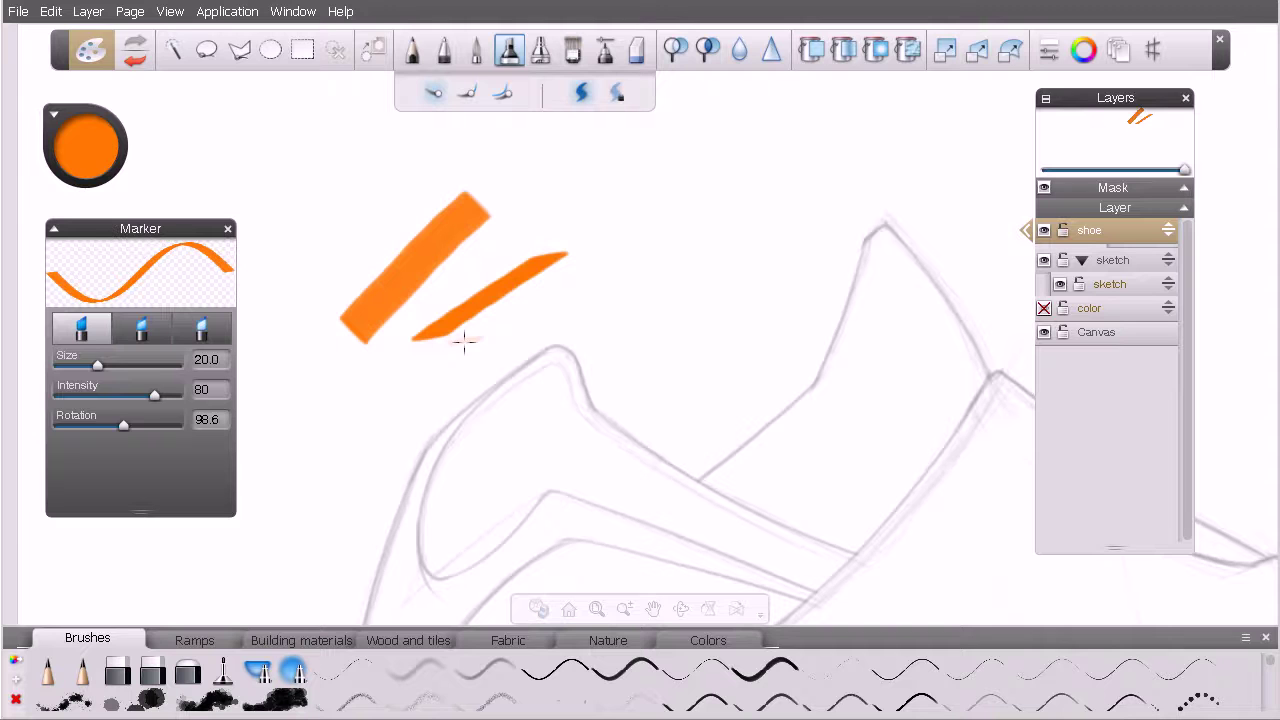
key(e)
mouse_move(535, 290)
mouse_down()
mouse_move(566, 250)
mouse_move(414, 347)
mouse_move(510, 264)
mouse_move(452, 260)
mouse_move(460, 218)
mouse_move(347, 310)
mouse_move(509, 170)
mouse_up()
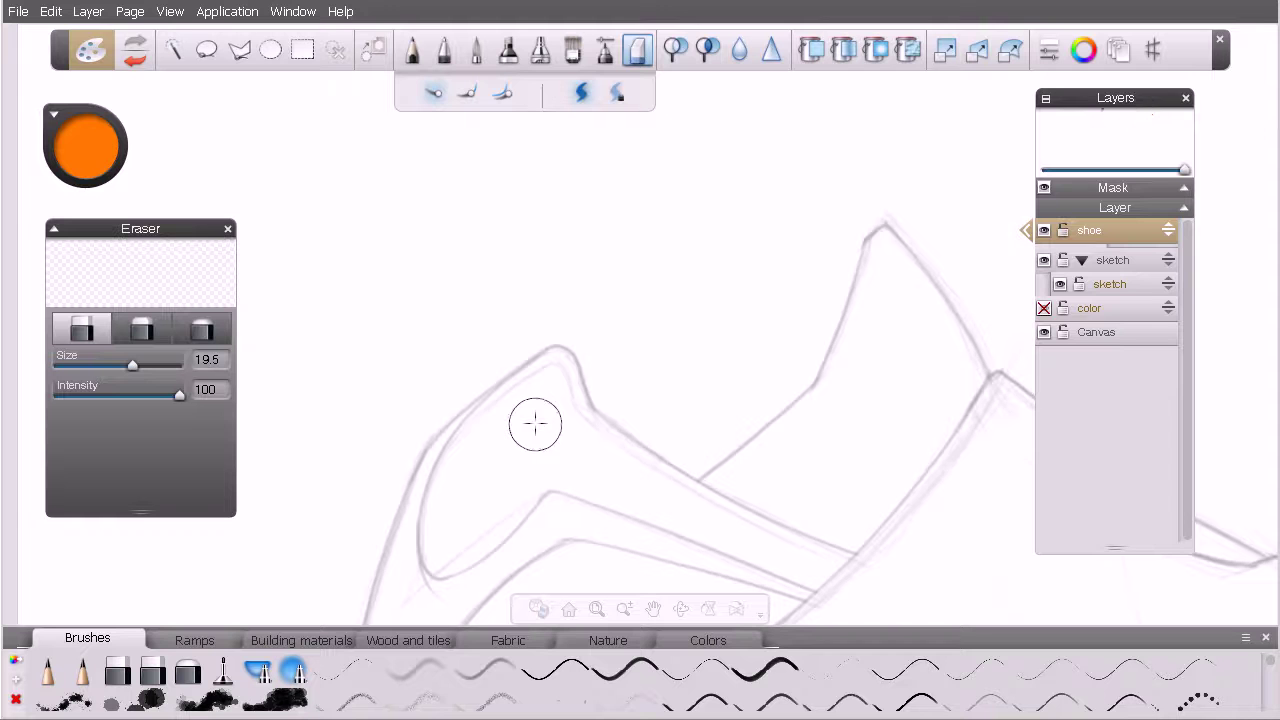
Select the Pen tool's third type and set the drawing colour to black
key(space)
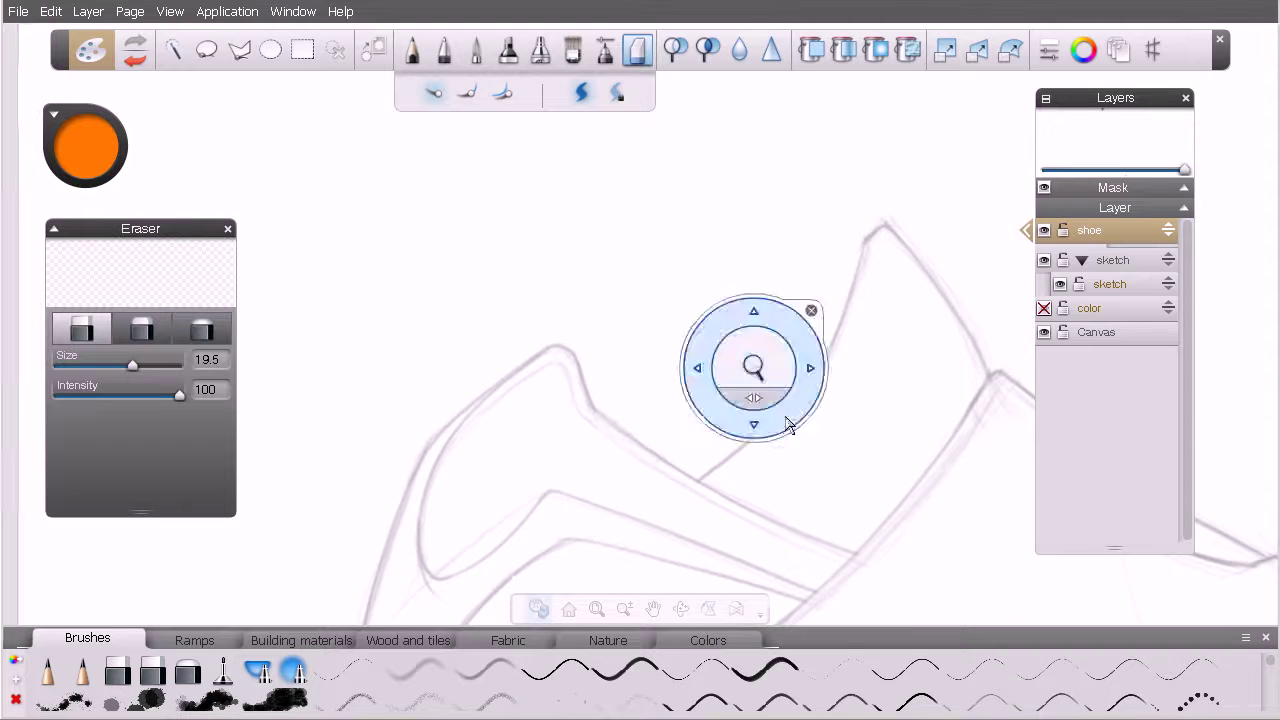
drag(789, 423, 629, 314)
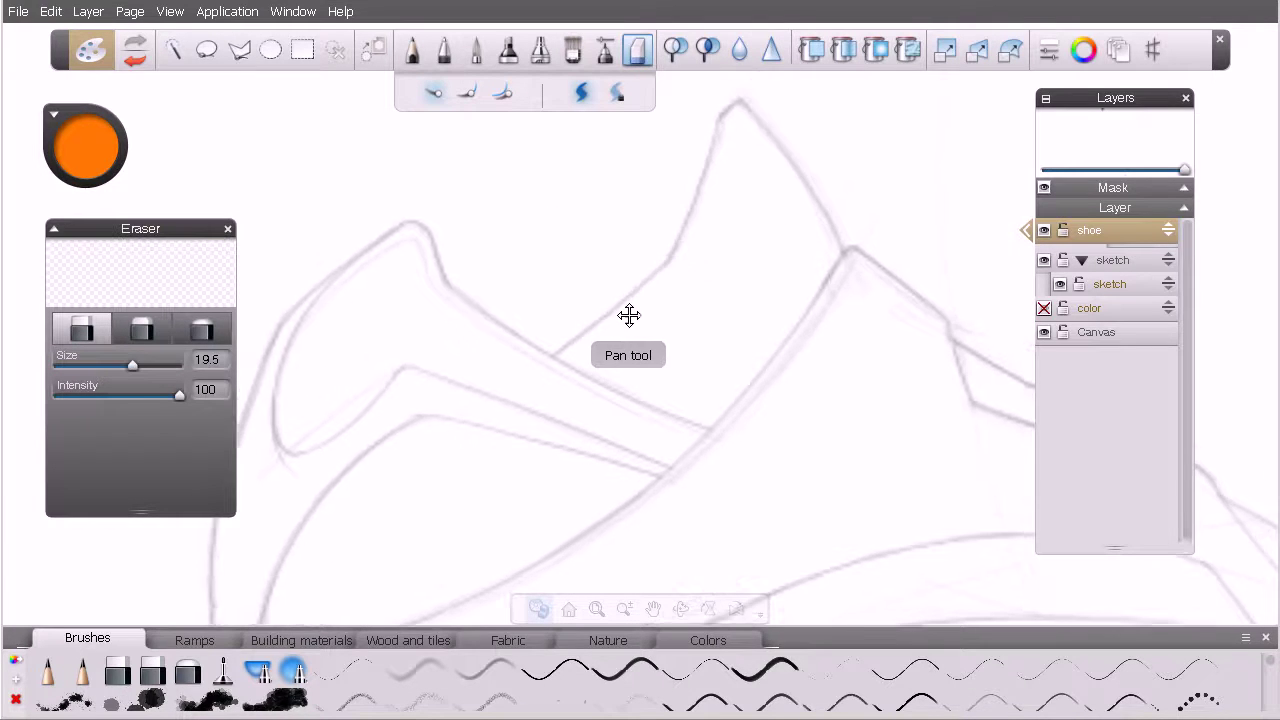
drag(617, 250, 452, 280)
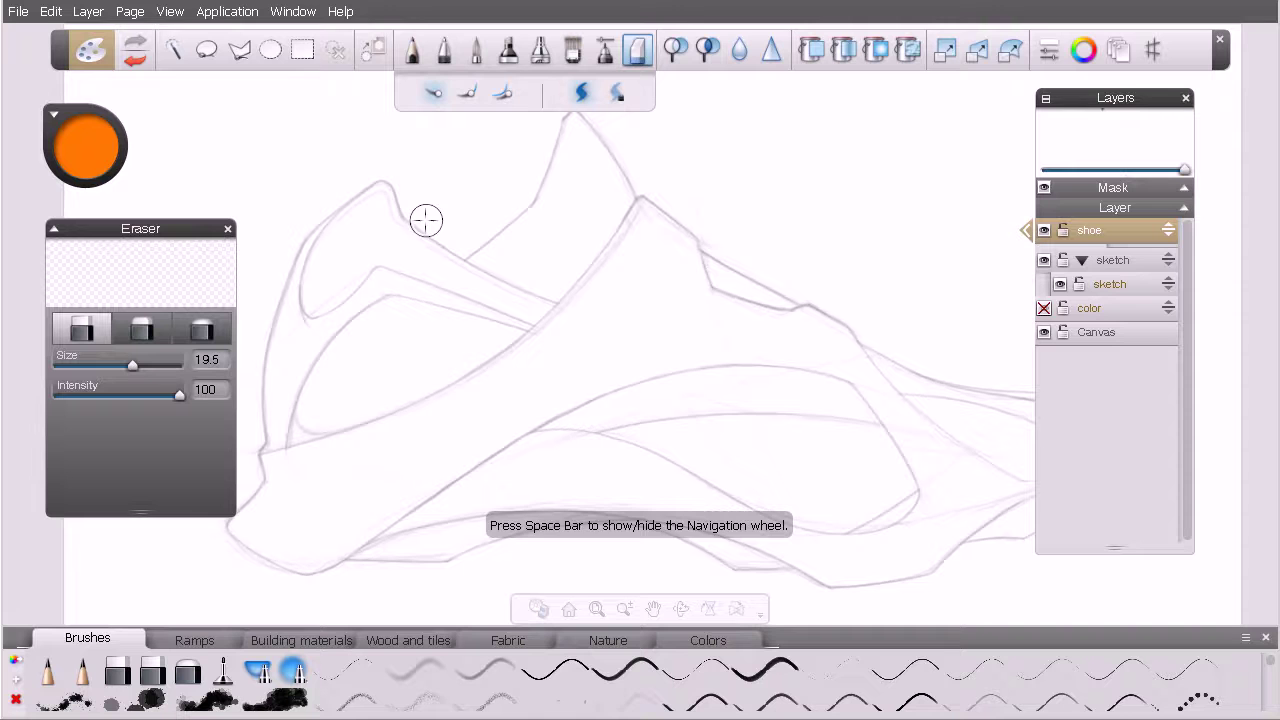
click(447, 52)
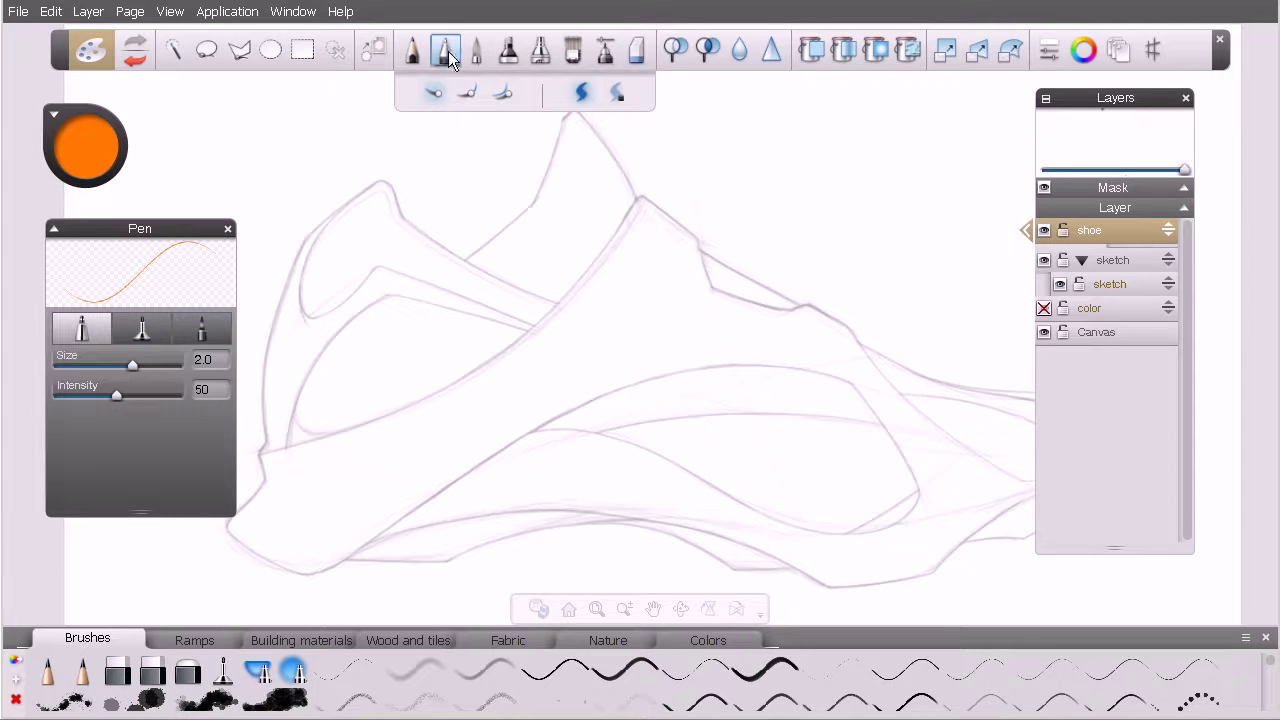
click(202, 329)
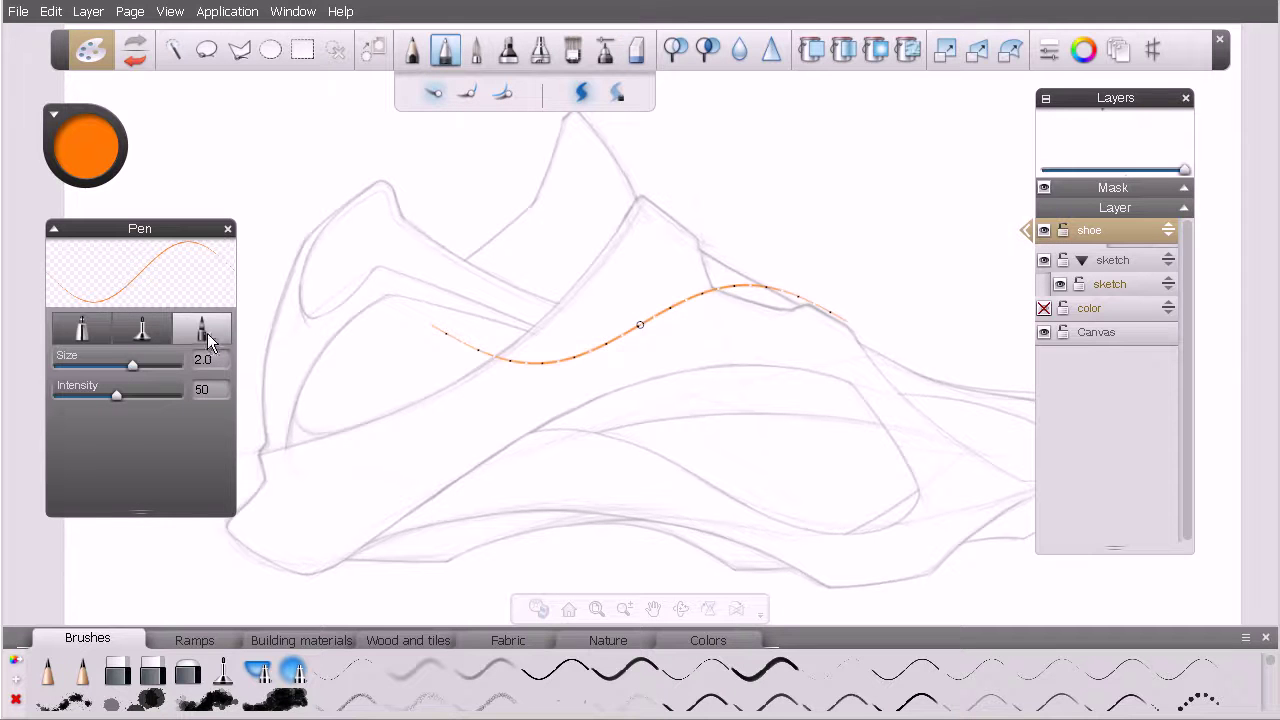
click(89, 151)
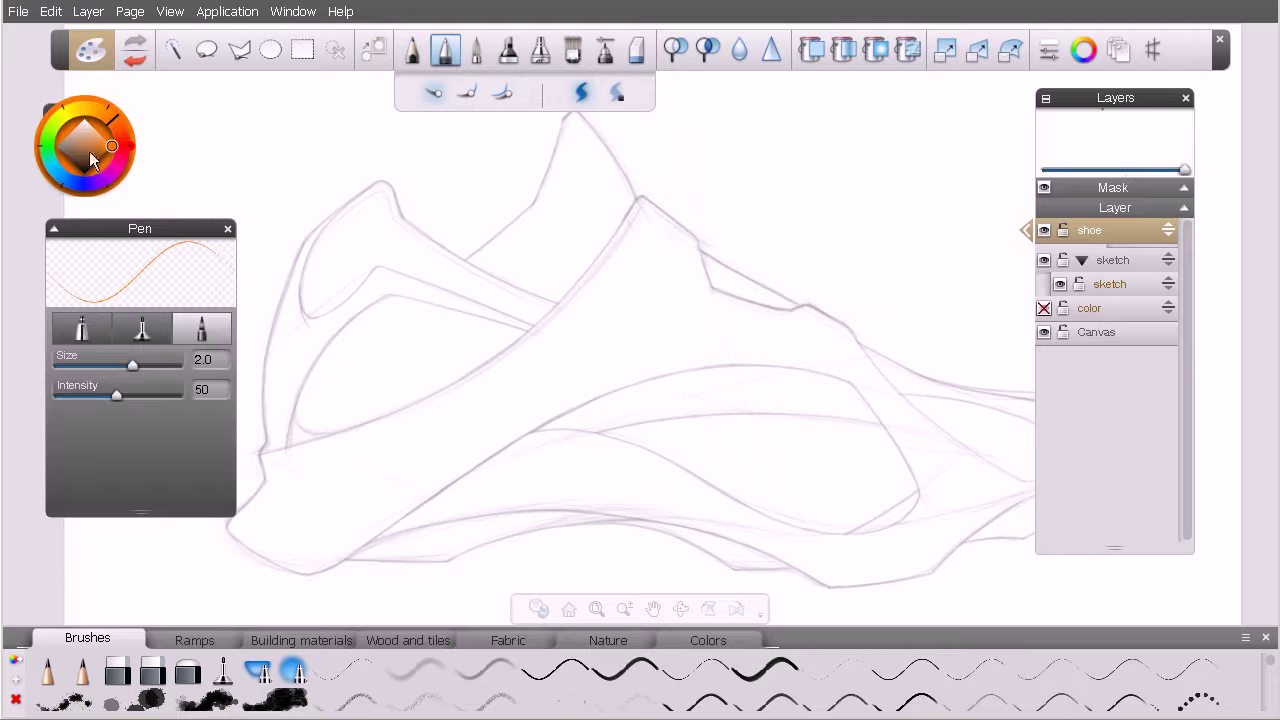
drag(91, 159, 90, 188)
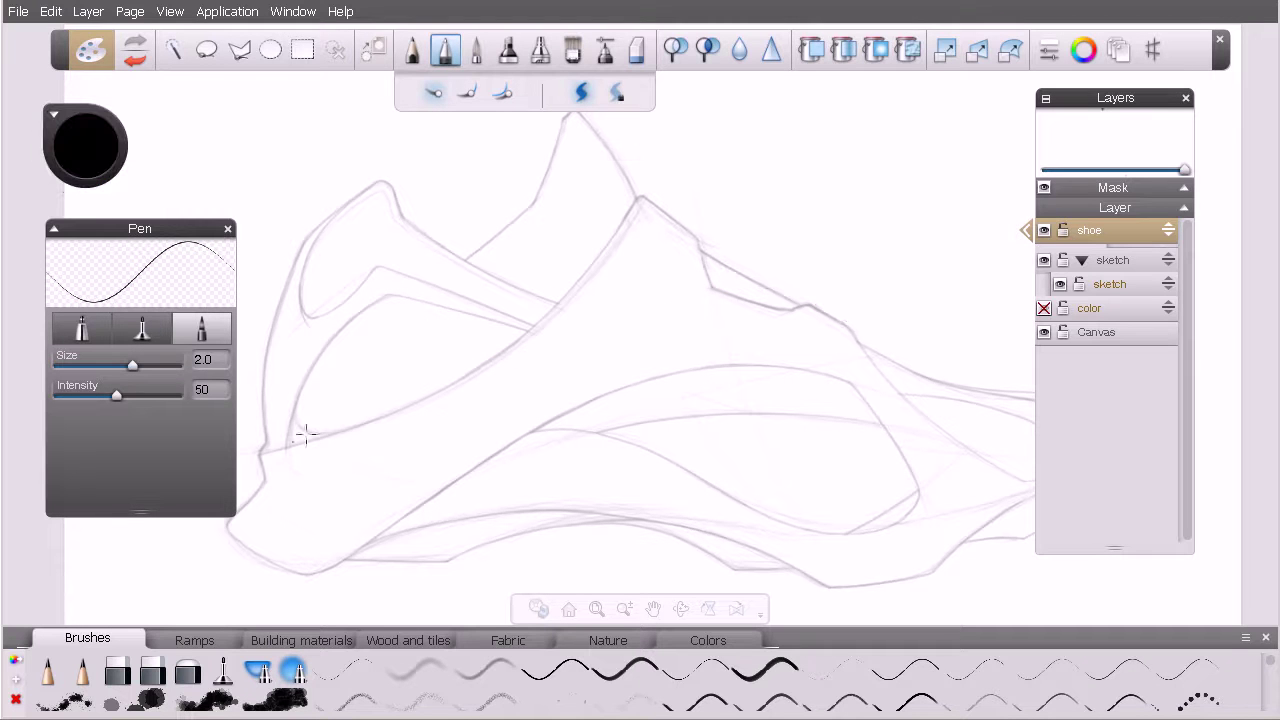
Ink the collar's top edge, peak, left side and lower-left curve in black
key(space)
drag(349, 234, 309, 189)
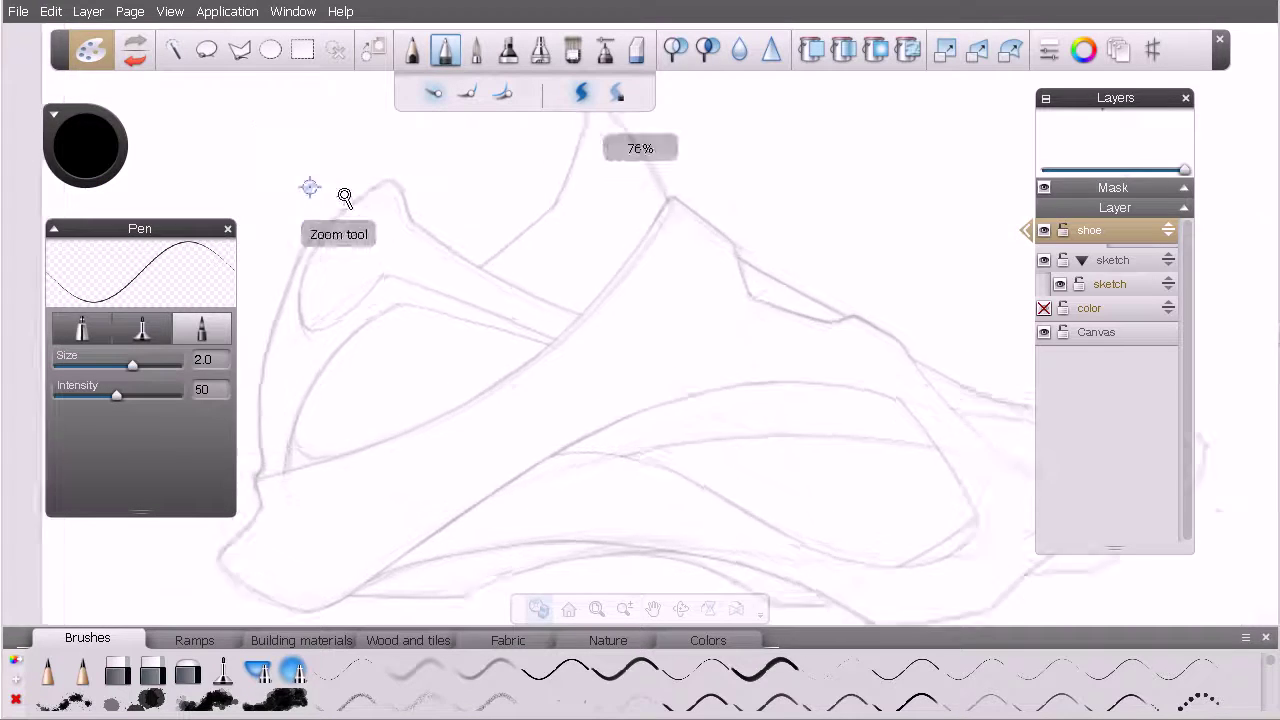
drag(423, 251, 449, 257)
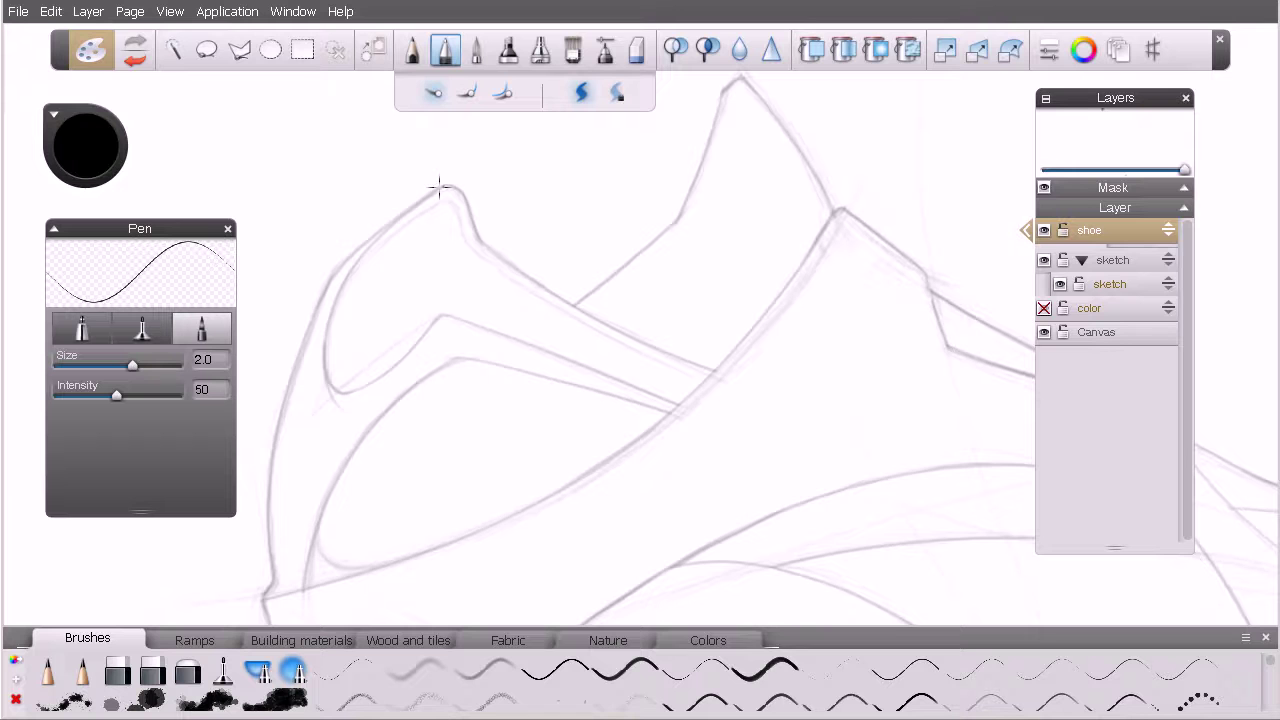
drag(383, 230, 314, 303)
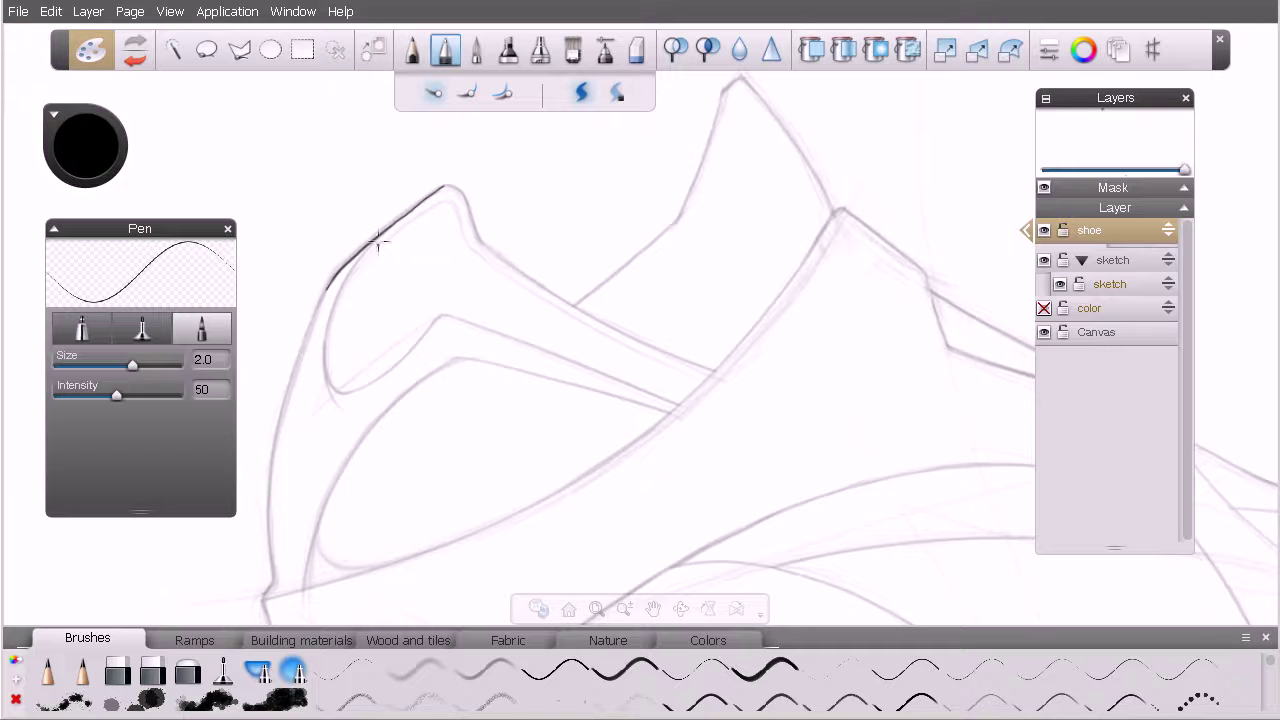
drag(441, 190, 474, 232)
drag(376, 240, 335, 368)
key(ctrl+z)
drag(377, 246, 358, 440)
mouse_move(322, 350)
mouse_down()
mouse_move(345, 394)
mouse_move(452, 347)
mouse_up()
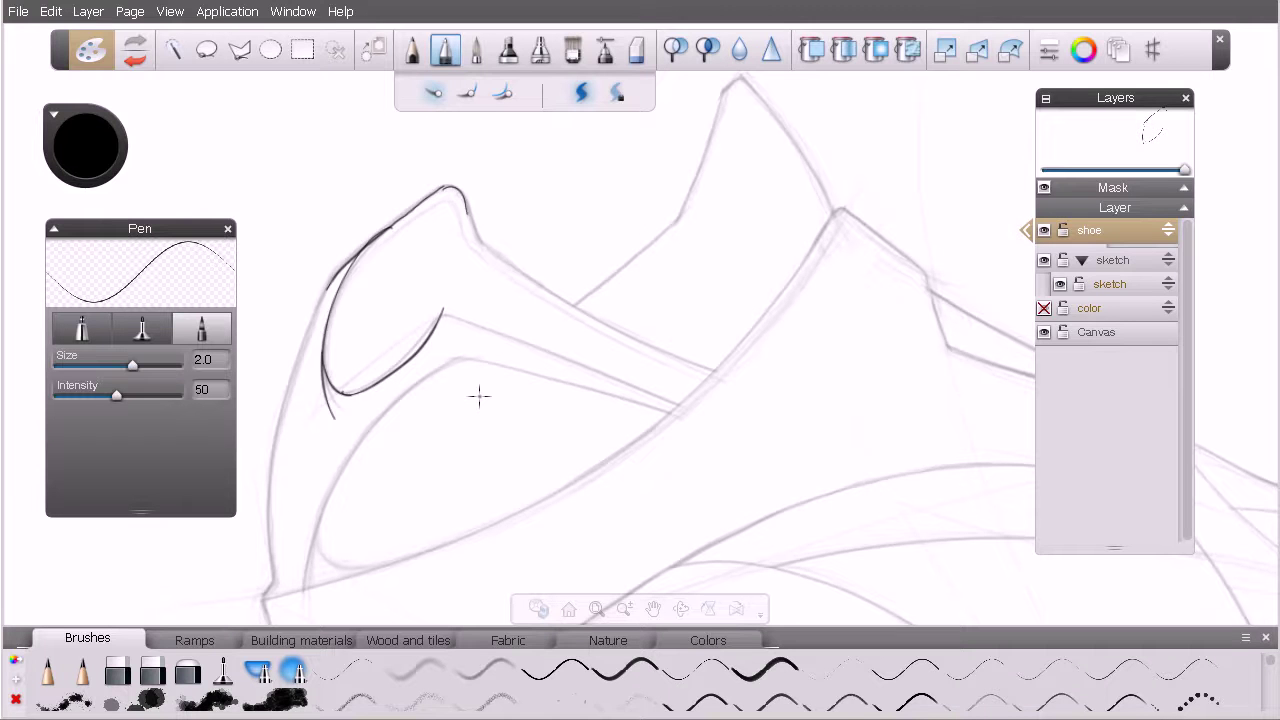
drag(623, 368, 503, 286)
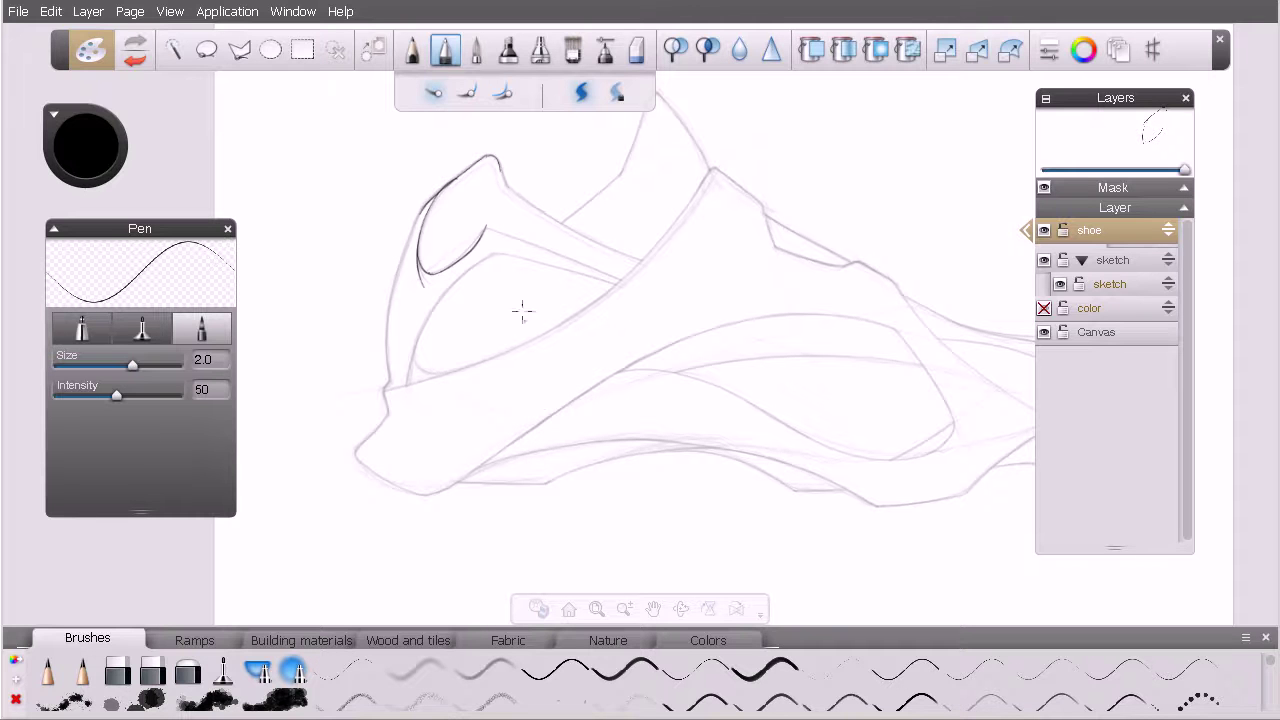
Erase the stray dark curve inside the collar
key(e)
mouse_move(486, 243)
mouse_down()
mouse_move(440, 279)
mouse_move(478, 228)
mouse_move(412, 288)
mouse_move(425, 197)
mouse_up()
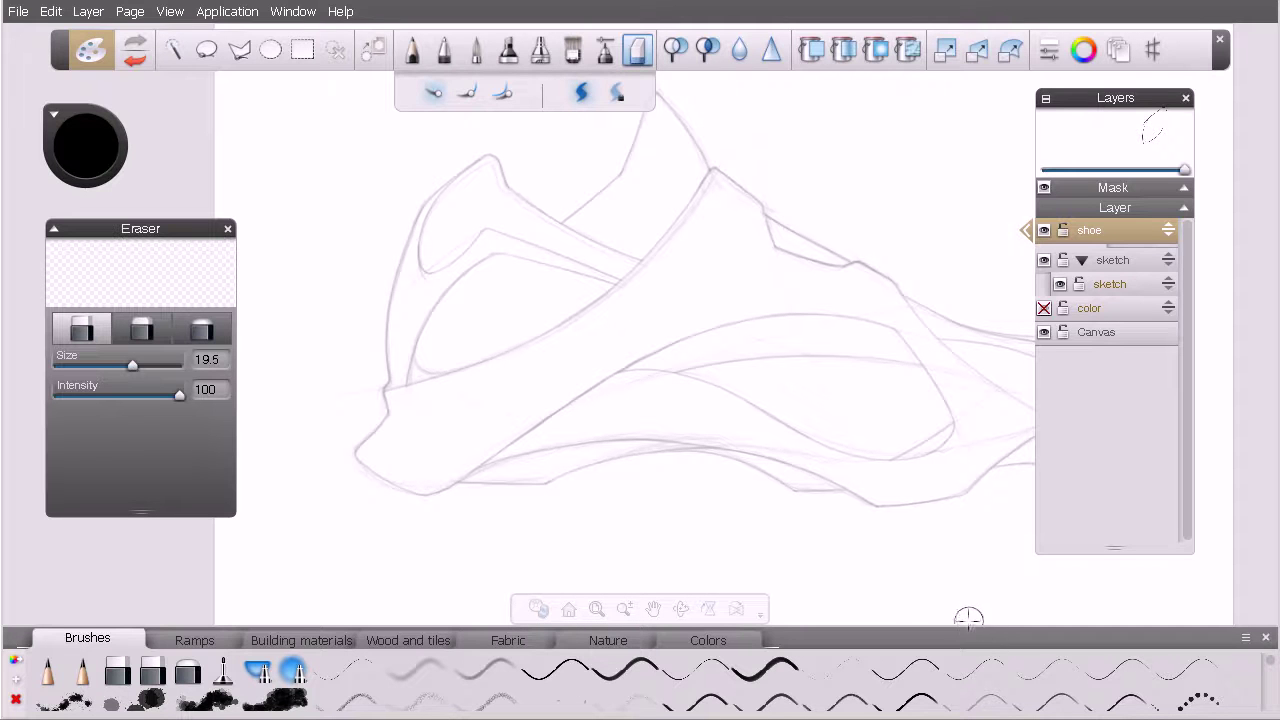
click(935, 620)
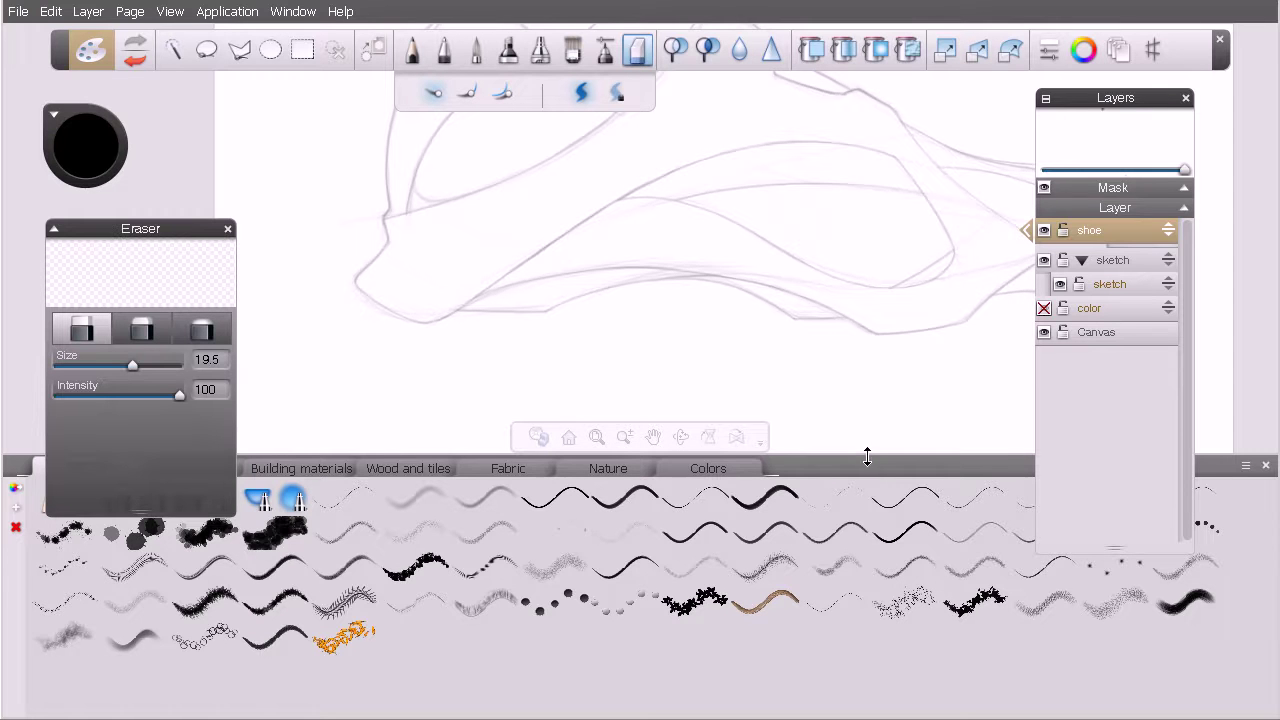
drag(867, 457, 864, 483)
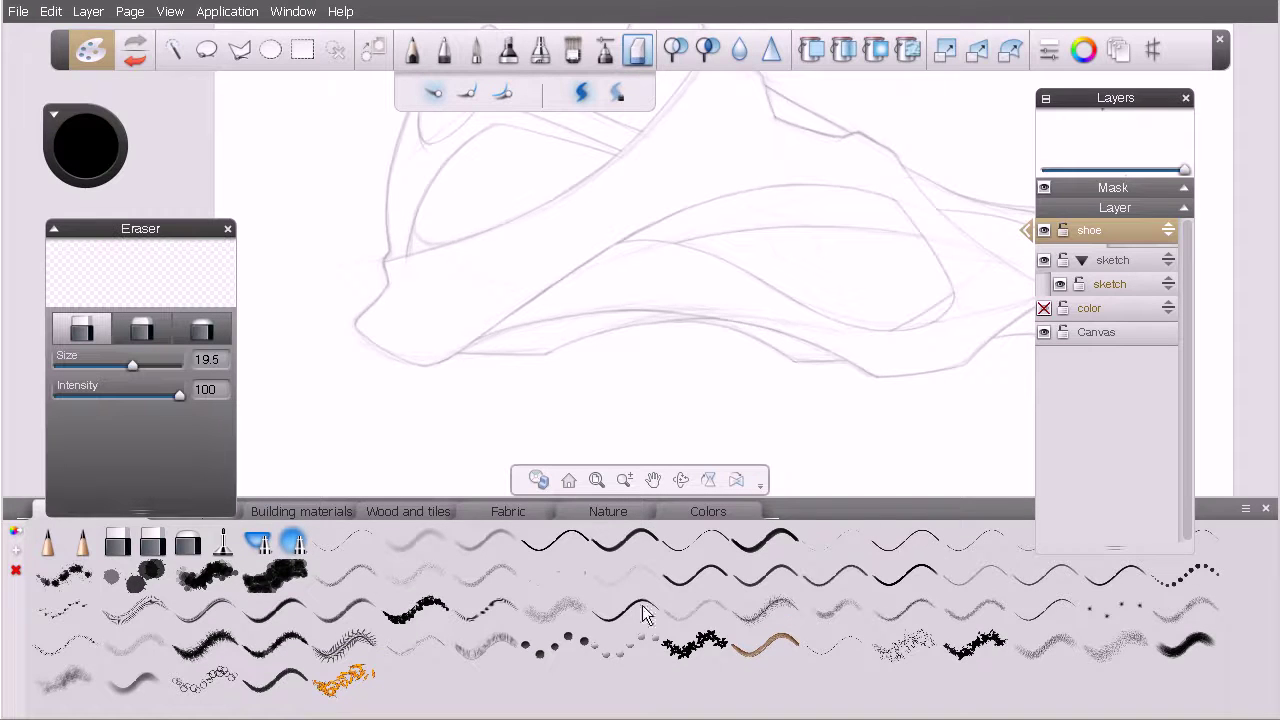
Trial the ink-splatter brush, then the Hard Pencil, undoing each test stroke
click(272, 574)
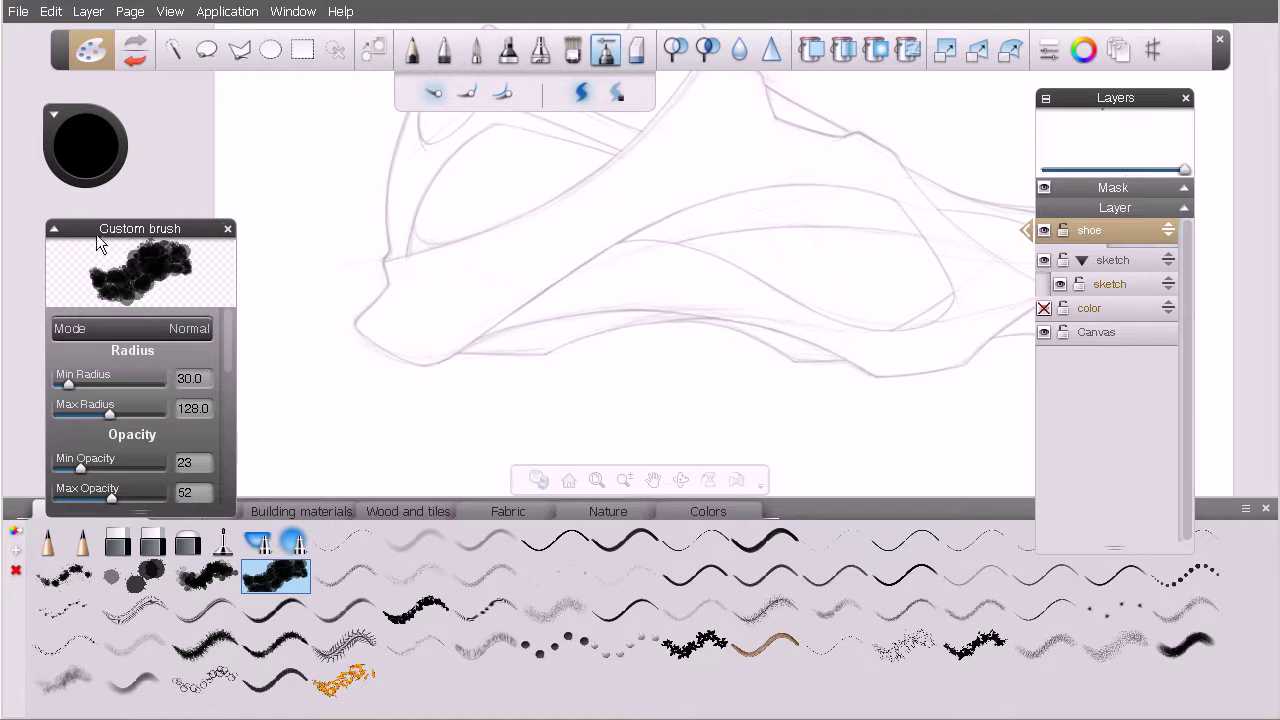
click(54, 228)
mouse_move(315, 265)
mouse_down()
mouse_move(370, 400)
mouse_move(405, 368)
mouse_move(500, 380)
mouse_move(530, 470)
mouse_move(560, 420)
mouse_move(612, 450)
mouse_up()
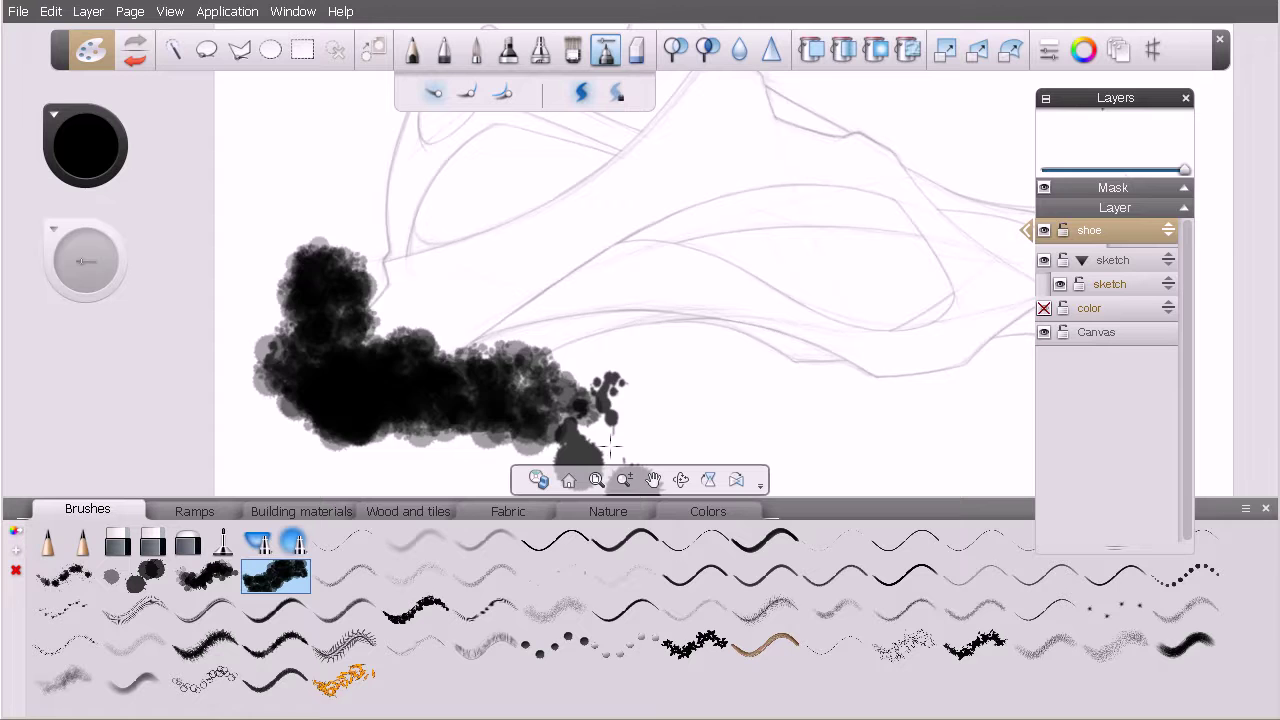
key(ctrl+z)
key(ctrl+z)
key(ctrl+z)
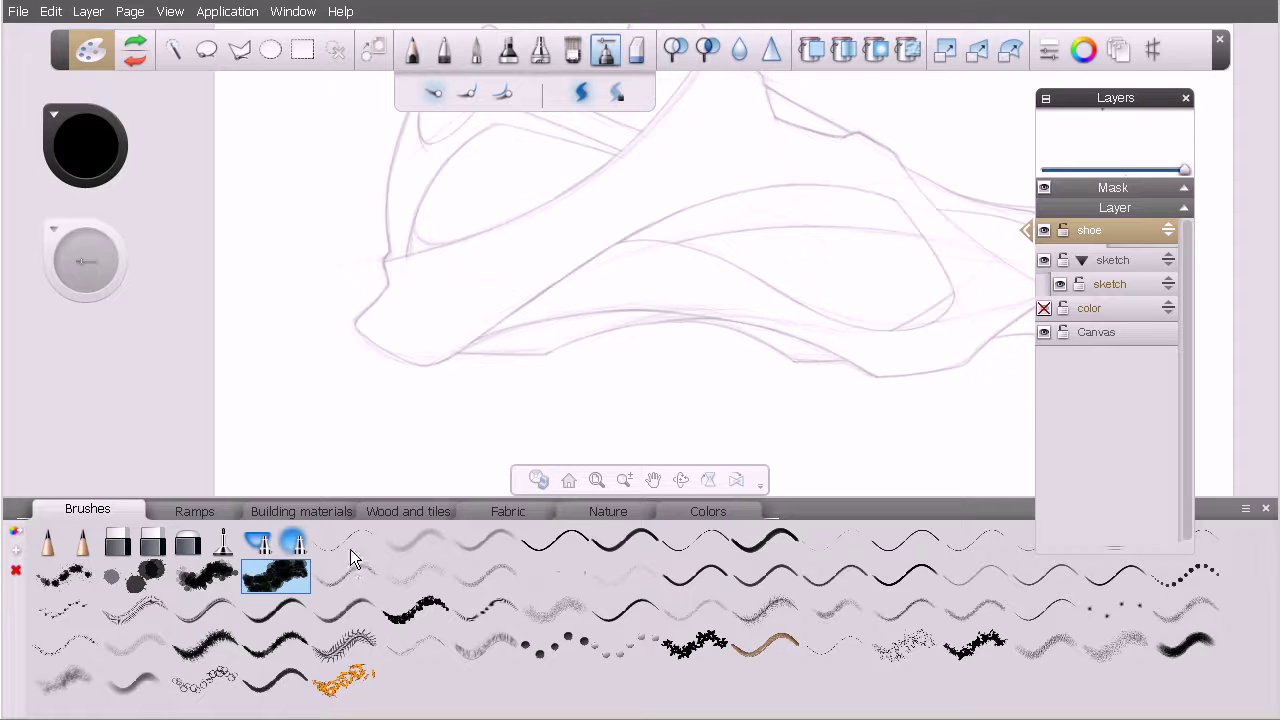
click(350, 549)
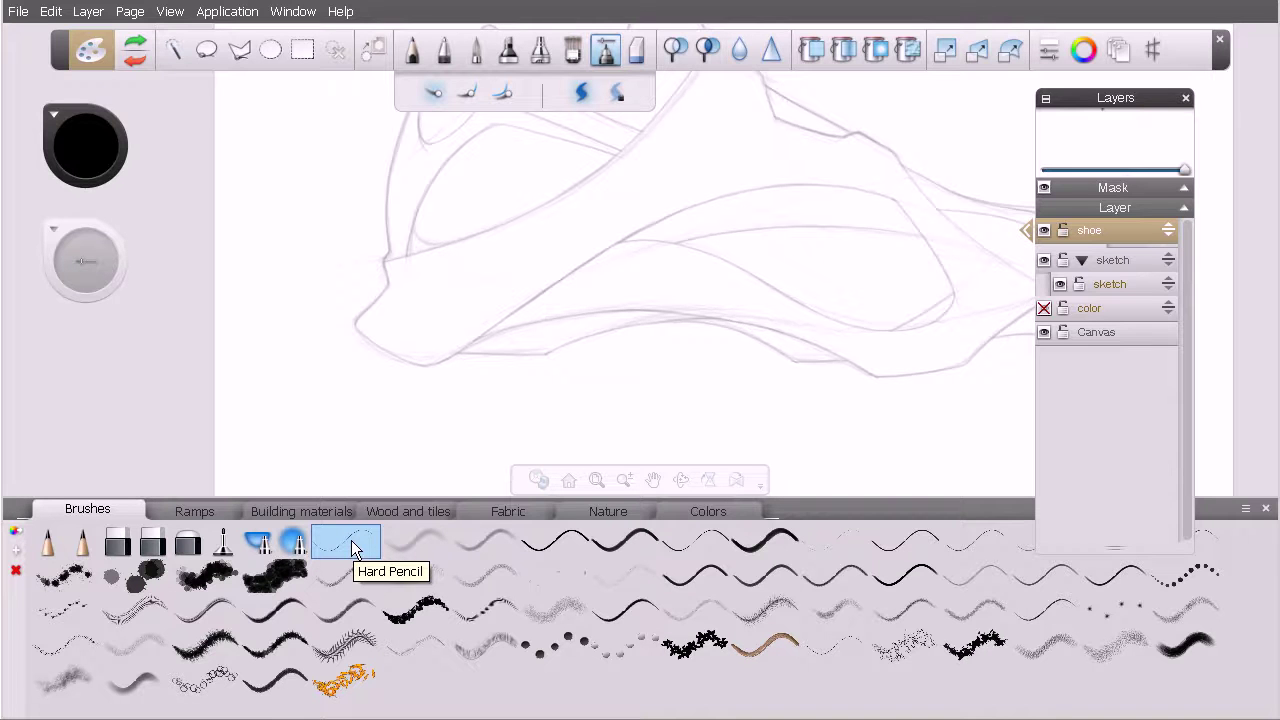
drag(320, 422, 424, 416)
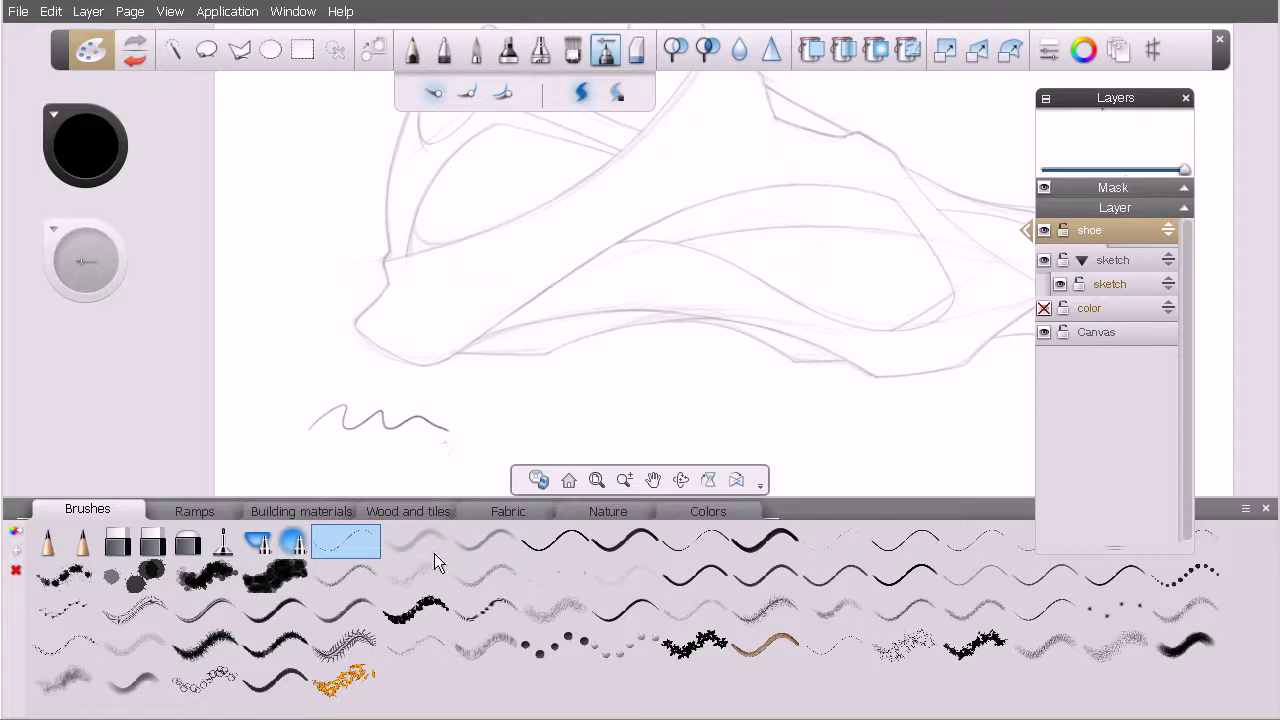
key(ctrl+z)
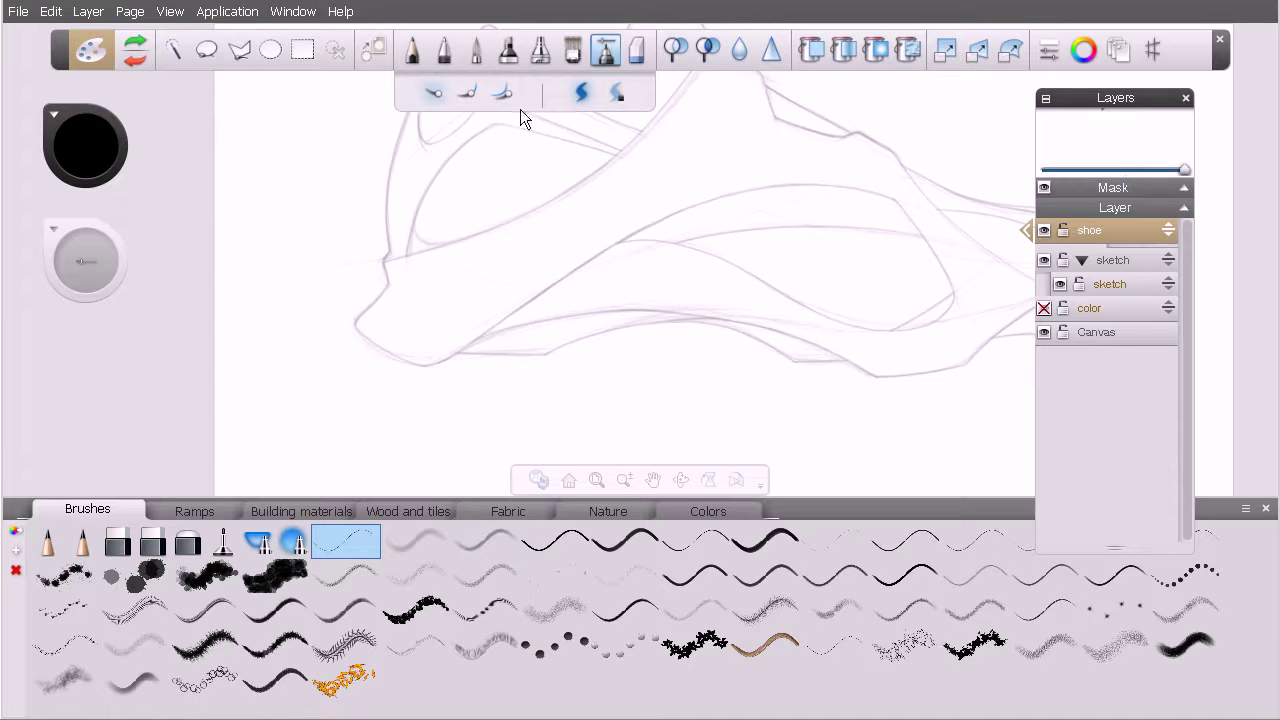
Reframe the whole shoe in a larger drawing area and turn on the color layer's visibility
key(space)
drag(623, 334, 563, 383)
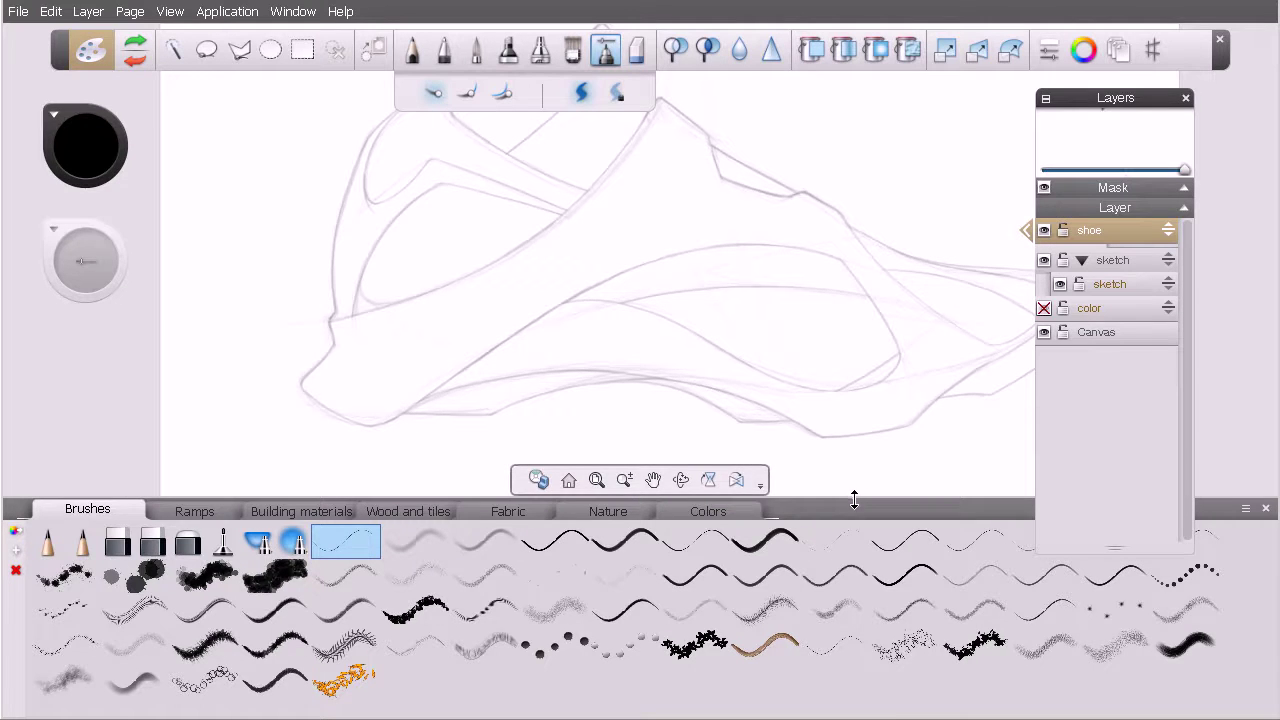
drag(854, 499, 847, 552)
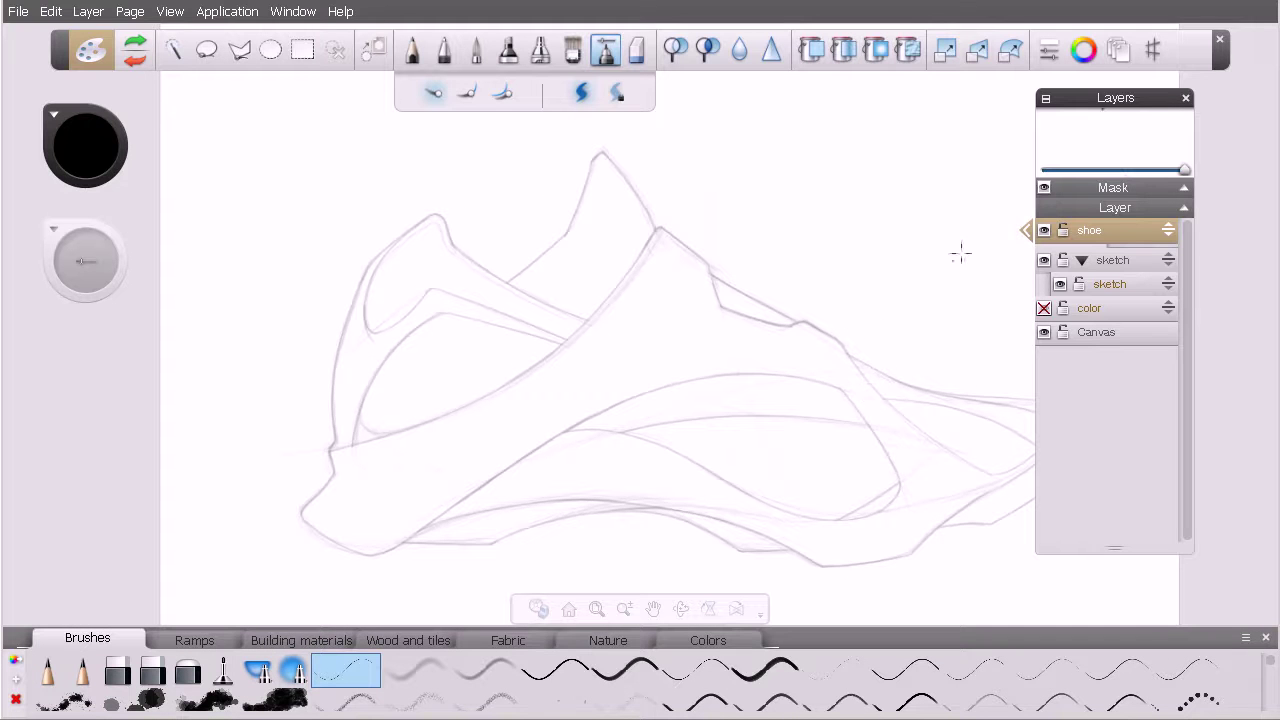
key(space)
drag(737, 329, 647, 356)
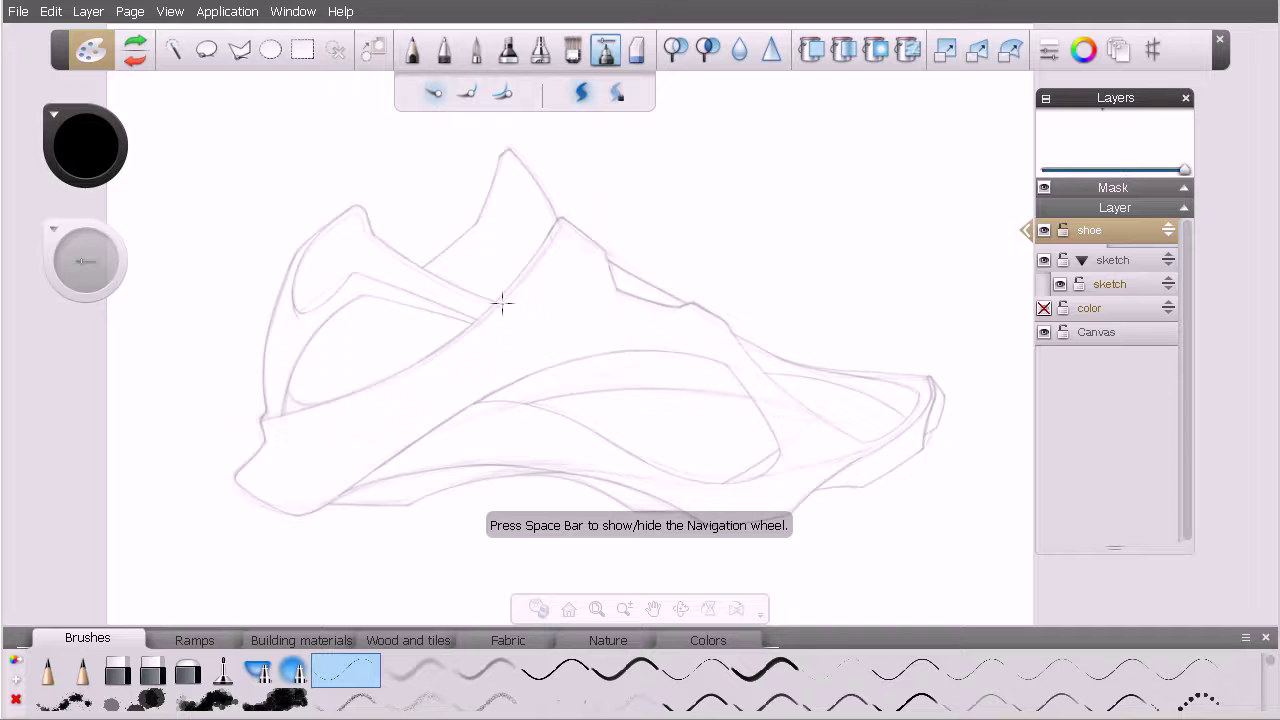
click(1044, 309)
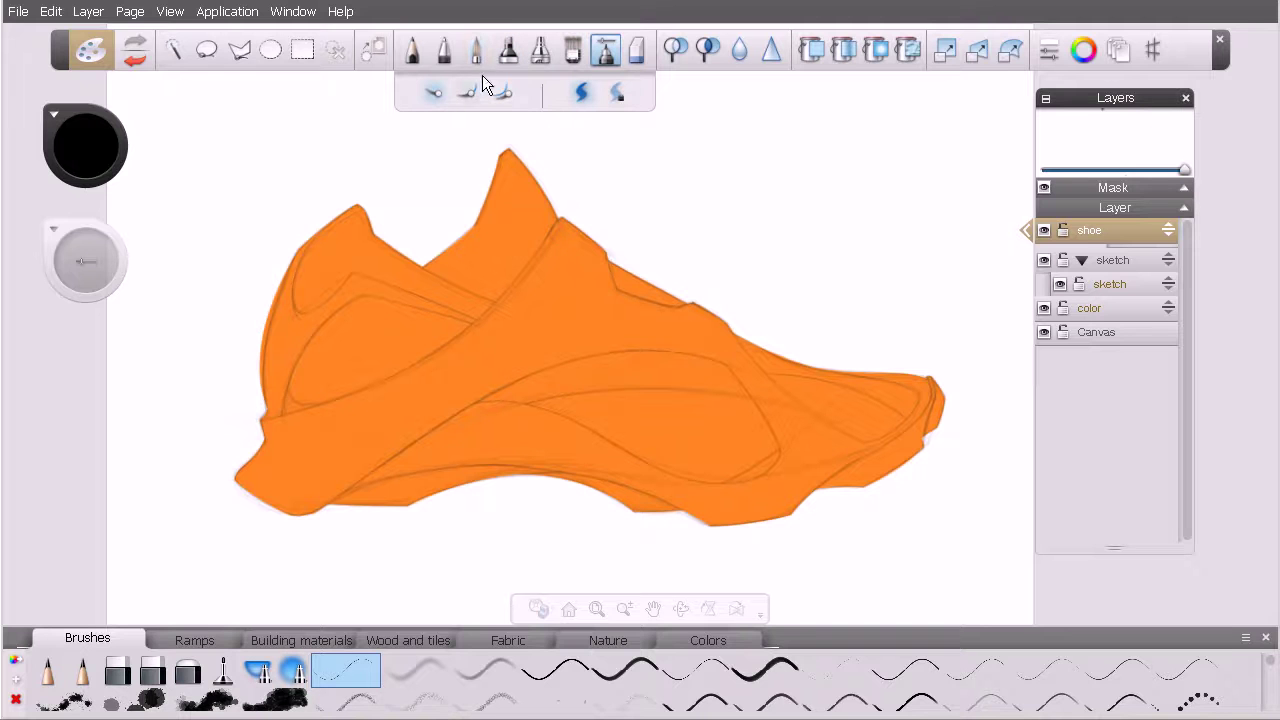
Choose the Solid Brush at size 10.6 and zoom in on the shoe's upper
click(570, 49)
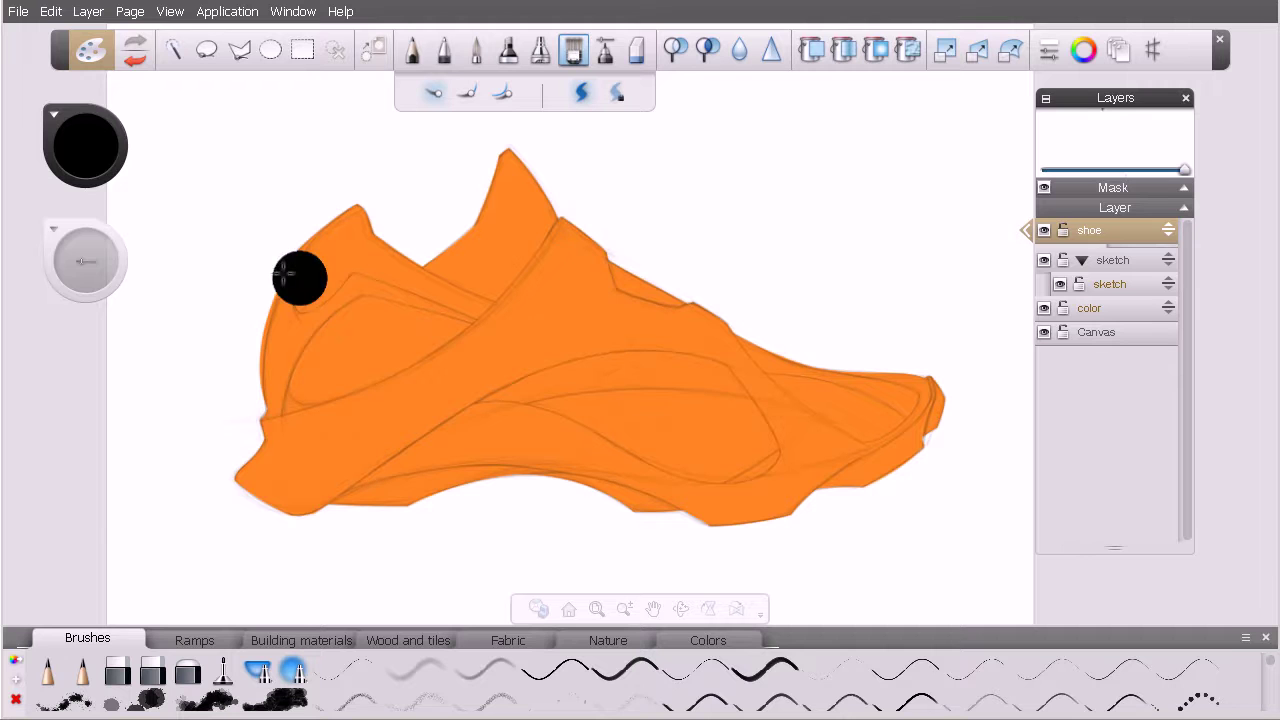
click(89, 260)
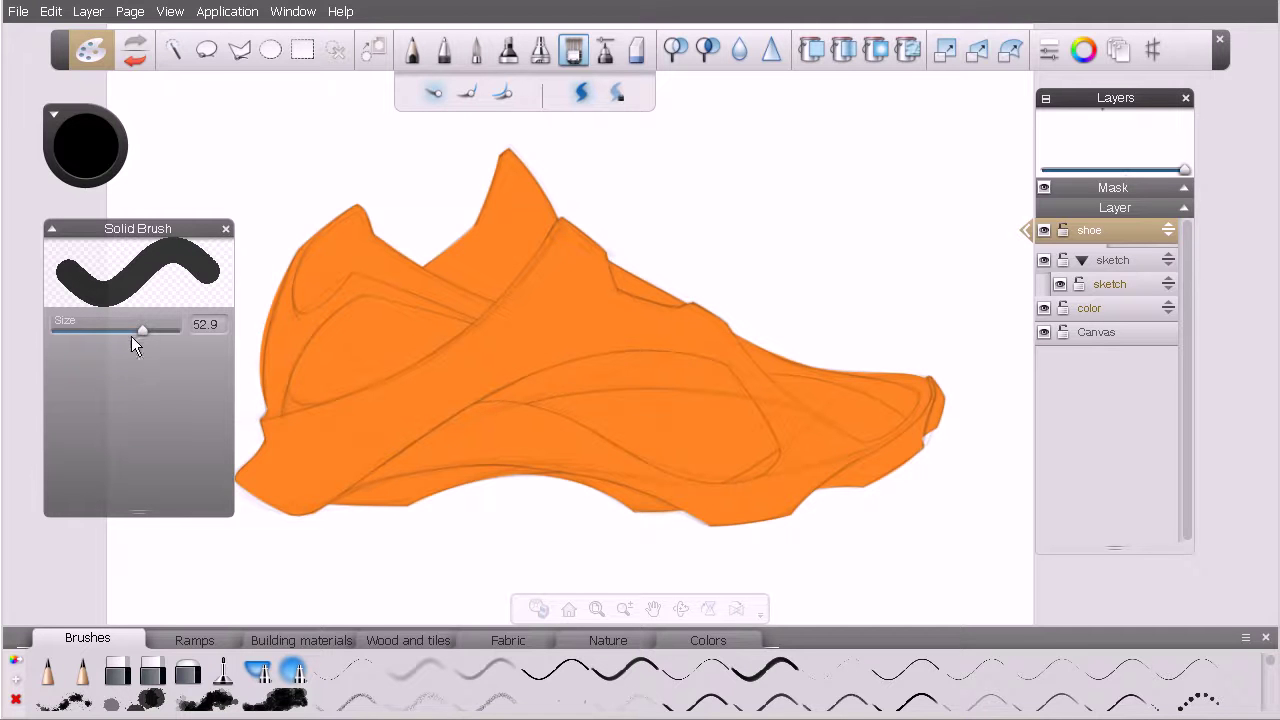
drag(142, 330, 105, 336)
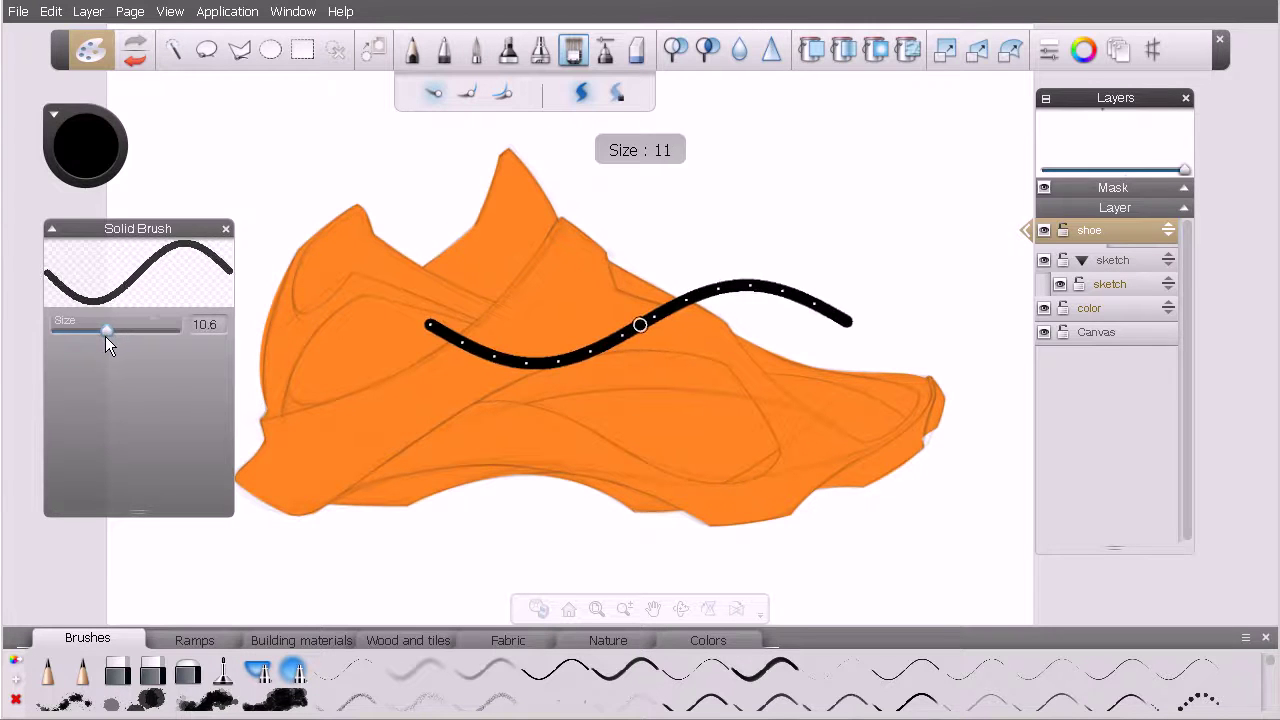
key(space)
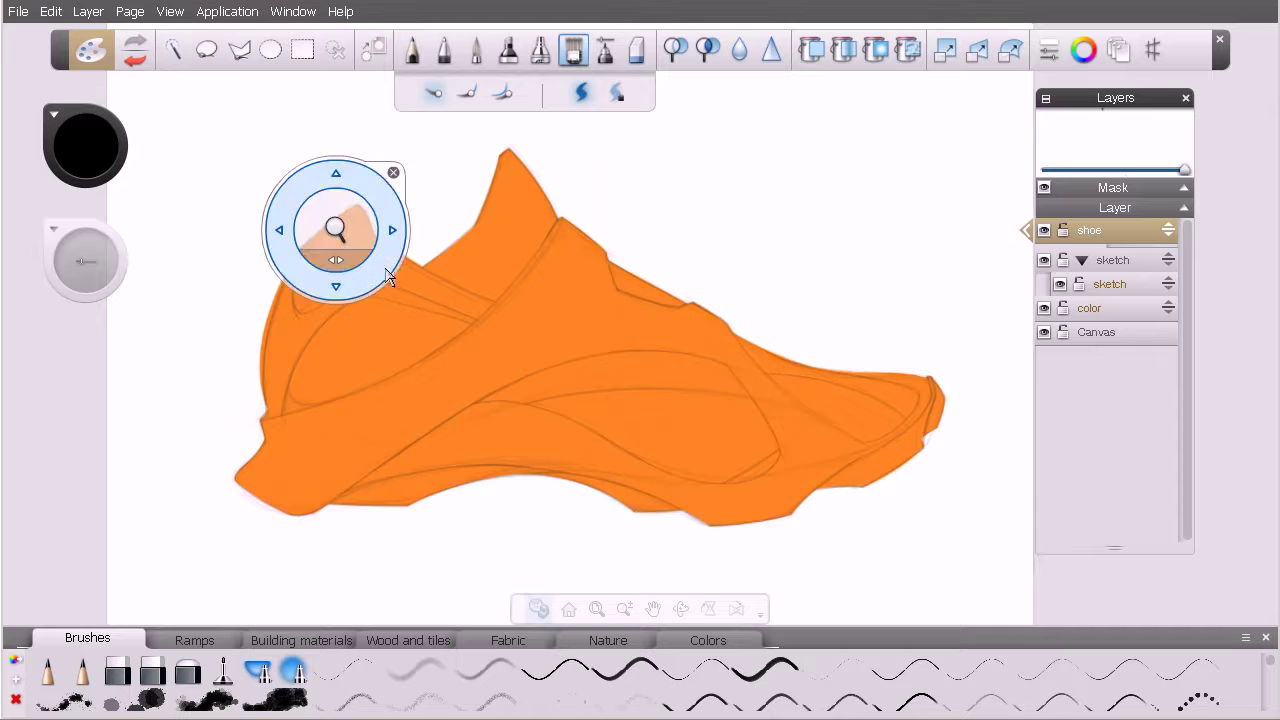
drag(336, 230, 423, 257)
key(space)
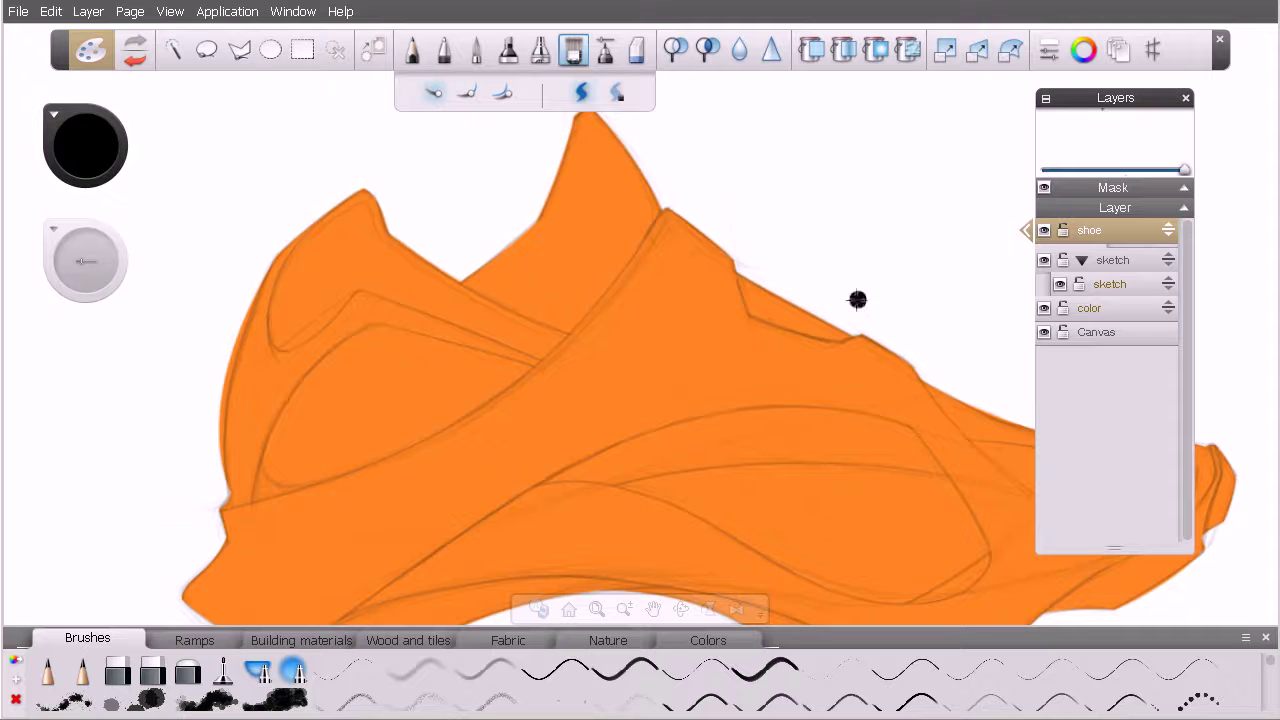
Undo the black trial patch painted on the shoe layer and select the color layer
mouse_move(420, 179)
mouse_down()
mouse_move(326, 262)
mouse_move(422, 210)
mouse_move(395, 268)
mouse_move(450, 262)
mouse_up()
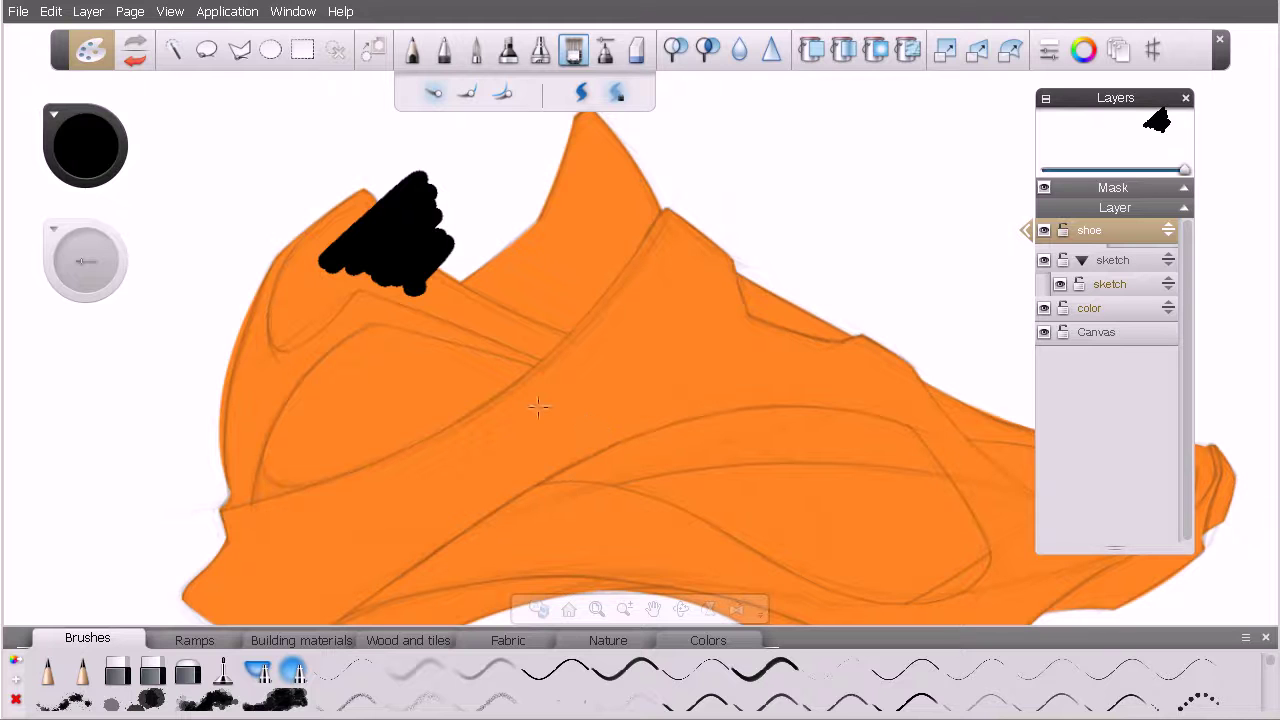
click(583, 92)
mouse_move(392, 212)
mouse_down()
mouse_move(346, 229)
mouse_move(368, 178)
mouse_move(305, 256)
mouse_move(333, 260)
mouse_move(303, 248)
mouse_move(340, 318)
mouse_up()
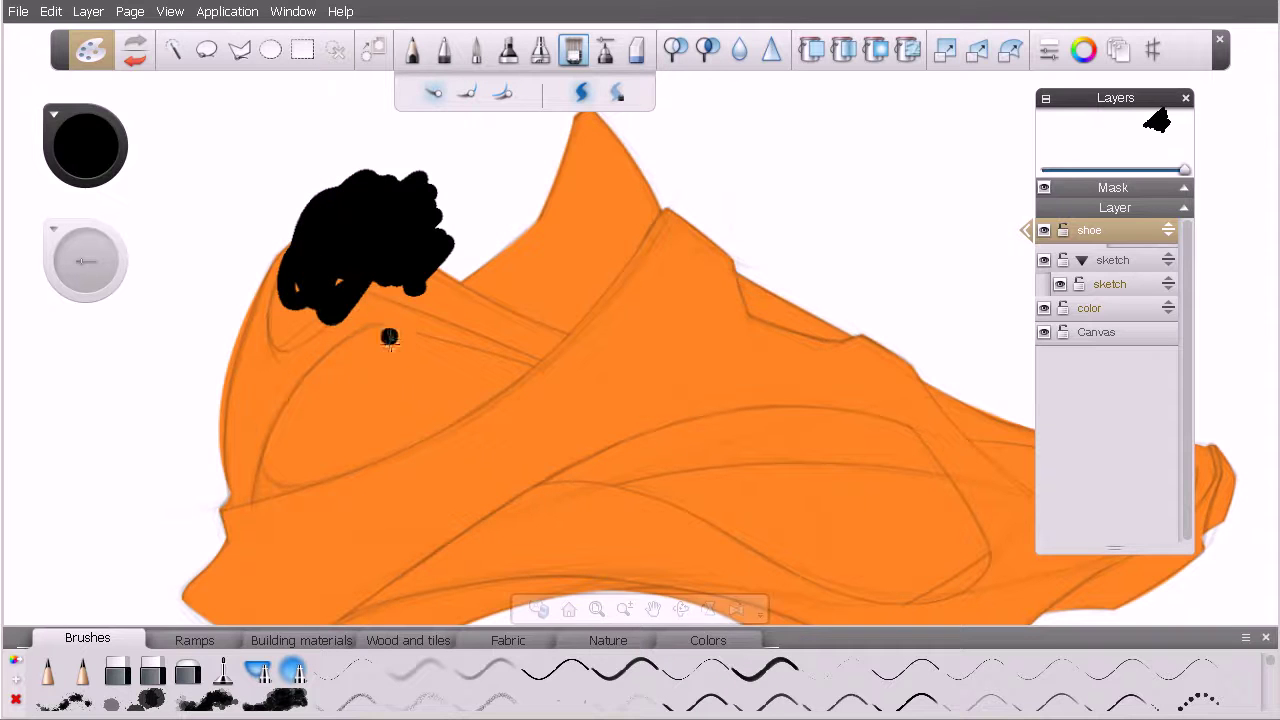
key(ctrl+z)
key(ctrl+z)
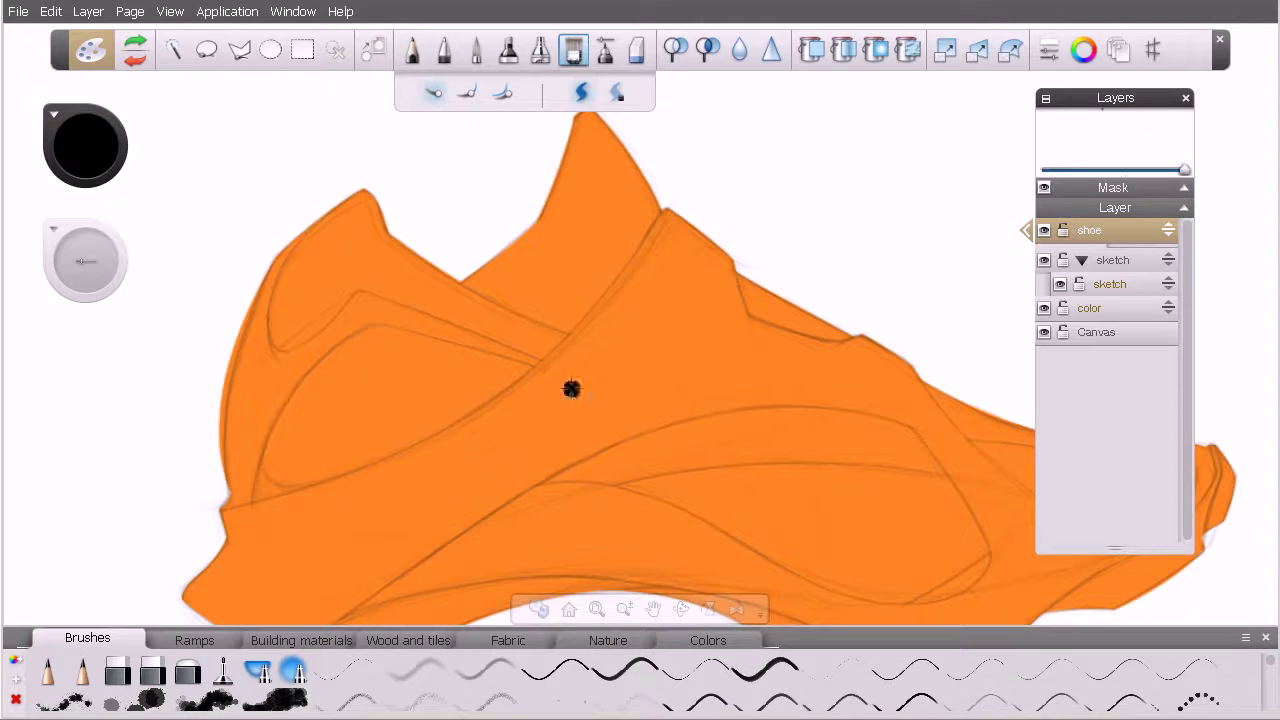
click(1108, 310)
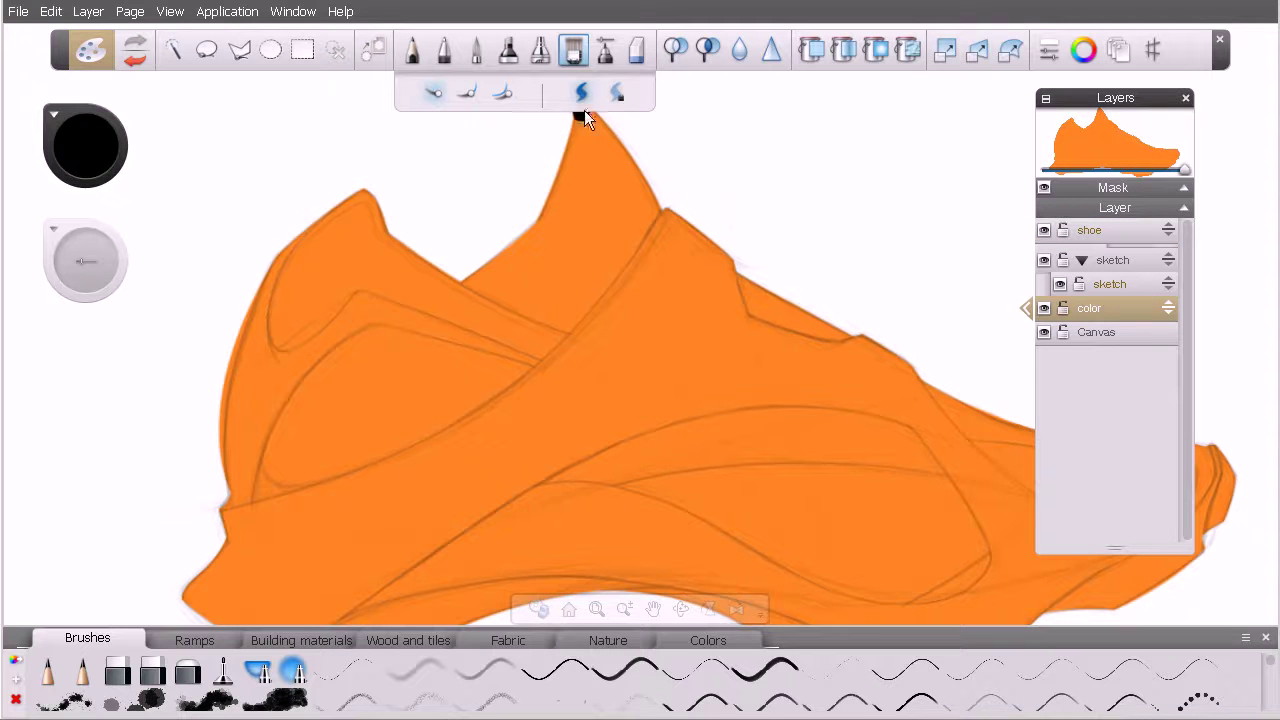
Paint black over the pointed tip, the collar's left edge and the upper heel edge
mouse_move(396, 170)
mouse_down()
mouse_move(360, 226)
mouse_move(394, 208)
mouse_move(396, 236)
mouse_move(452, 248)
mouse_up()
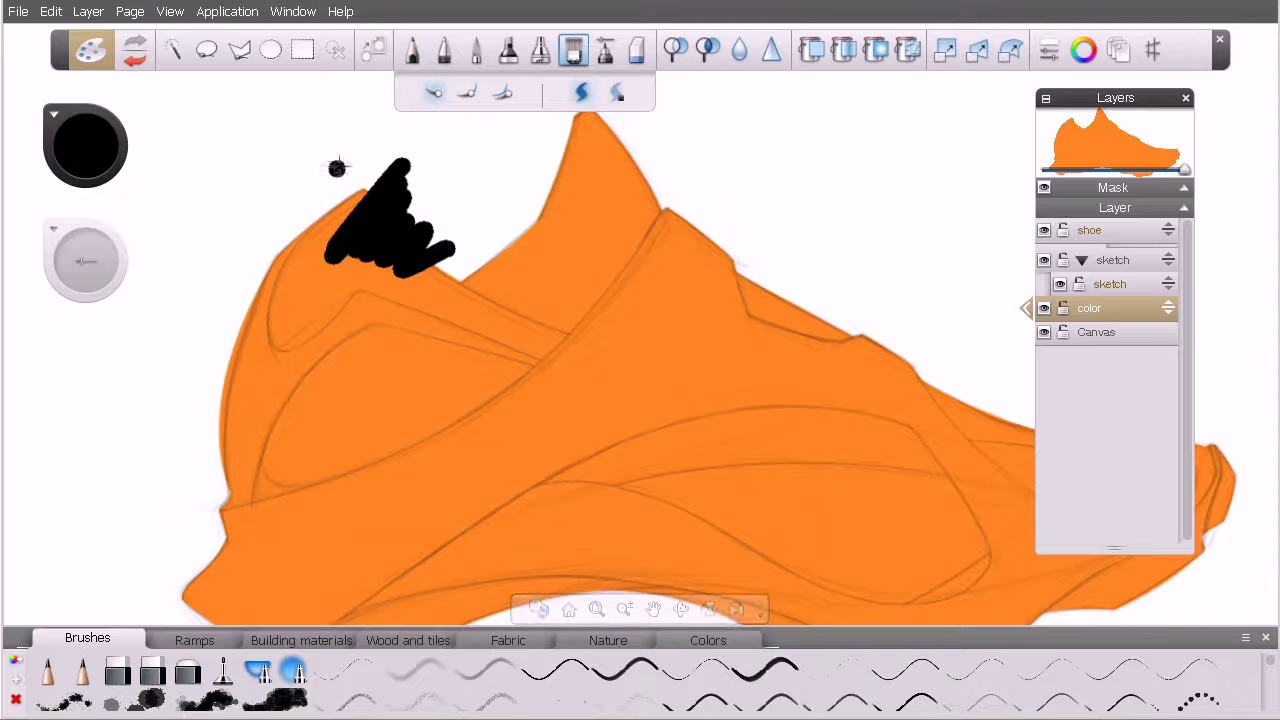
key(ctrl+z)
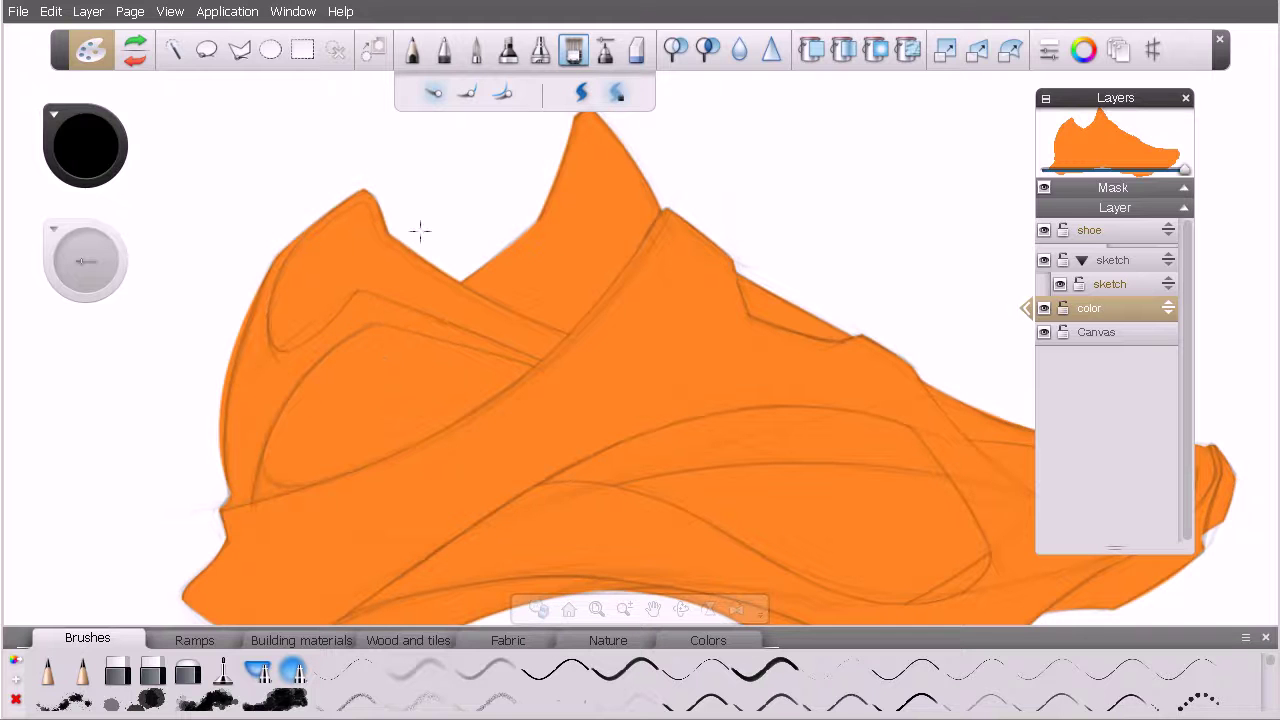
key(space)
drag(665, 340, 608, 374)
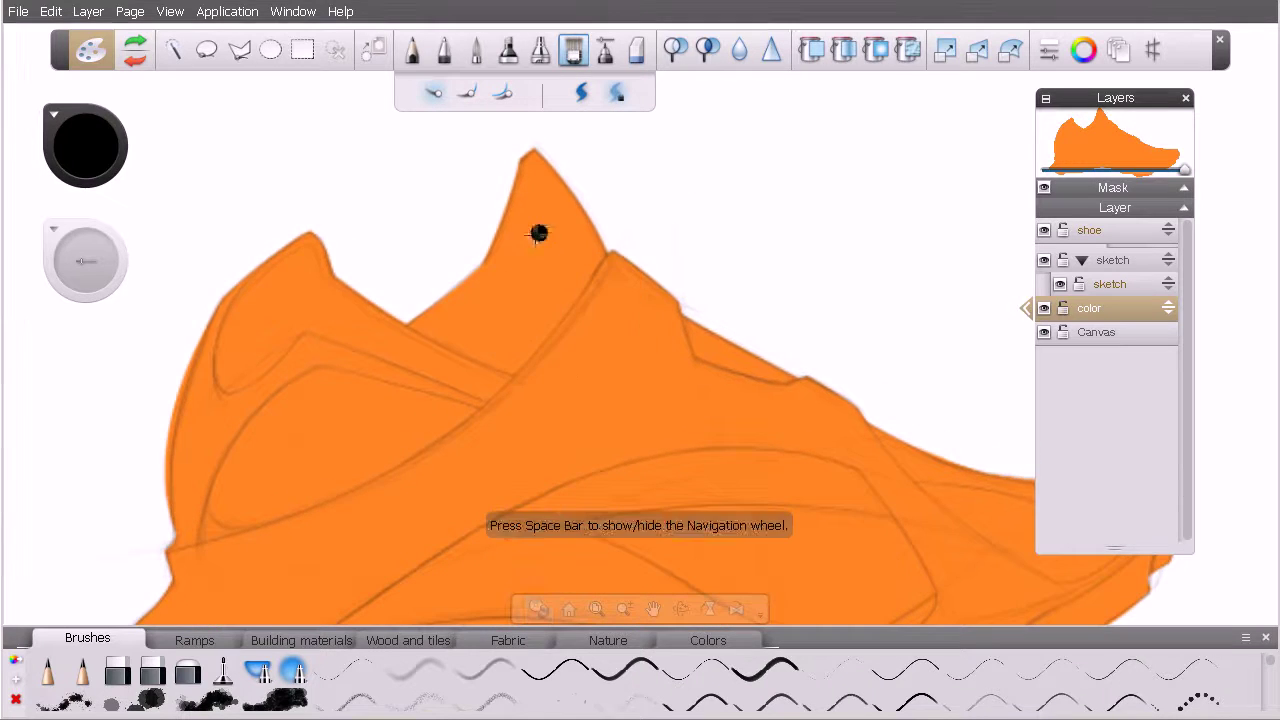
mouse_move(530, 183)
mouse_down()
mouse_move(535, 150)
mouse_move(517, 168)
mouse_move(551, 160)
mouse_move(557, 172)
mouse_move(499, 226)
mouse_move(552, 193)
mouse_move(497, 250)
mouse_move(568, 214)
mouse_move(526, 291)
mouse_move(603, 229)
mouse_move(508, 368)
mouse_up()
mouse_move(488, 270)
mouse_down()
mouse_move(412, 318)
mouse_move(509, 367)
mouse_move(517, 355)
mouse_move(503, 352)
mouse_move(537, 318)
mouse_move(479, 338)
mouse_move(507, 305)
mouse_move(501, 292)
mouse_move(470, 312)
mouse_move(459, 295)
mouse_move(444, 327)
mouse_move(496, 340)
mouse_up()
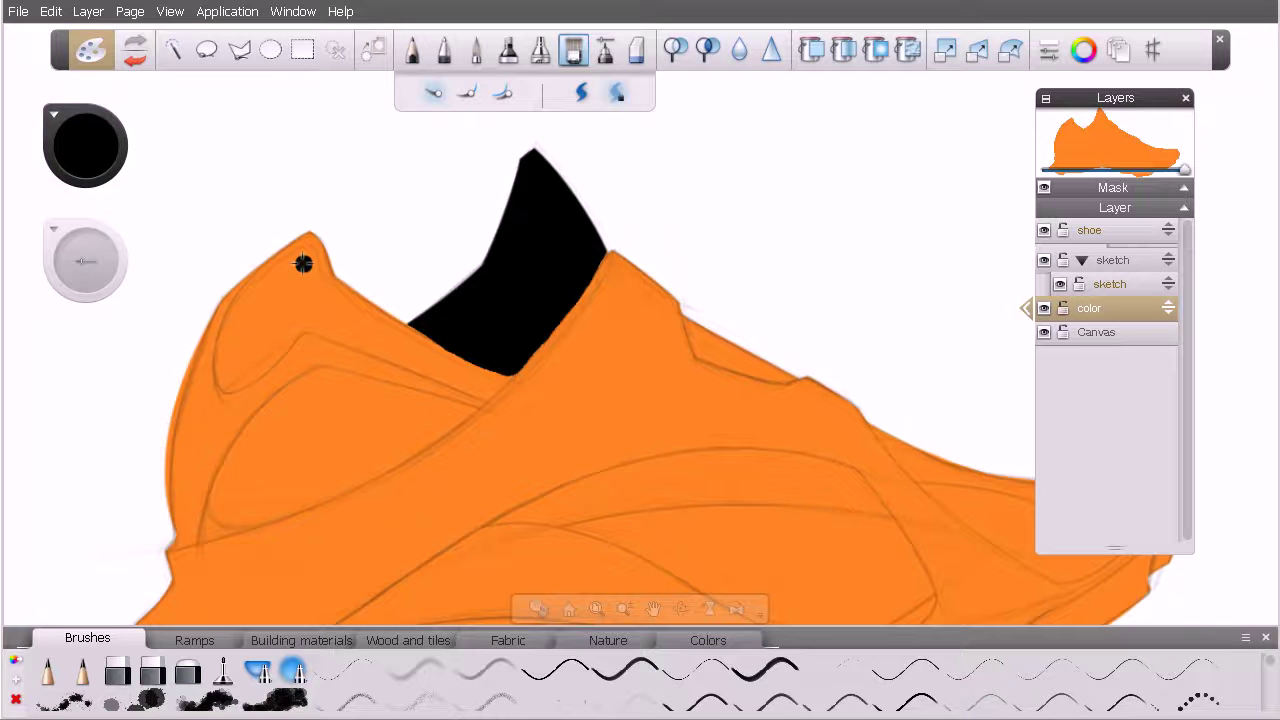
mouse_move(291, 258)
mouse_down()
mouse_move(236, 332)
mouse_move(232, 318)
mouse_move(218, 388)
mouse_move(290, 338)
mouse_move(297, 321)
mouse_move(236, 378)
mouse_move(290, 300)
mouse_move(243, 349)
mouse_move(296, 245)
mouse_move(289, 256)
mouse_move(334, 252)
mouse_move(323, 286)
mouse_move(366, 280)
mouse_move(385, 318)
mouse_move(368, 310)
mouse_move(396, 325)
mouse_move(306, 300)
mouse_move(391, 337)
mouse_move(305, 325)
mouse_move(462, 368)
mouse_up()
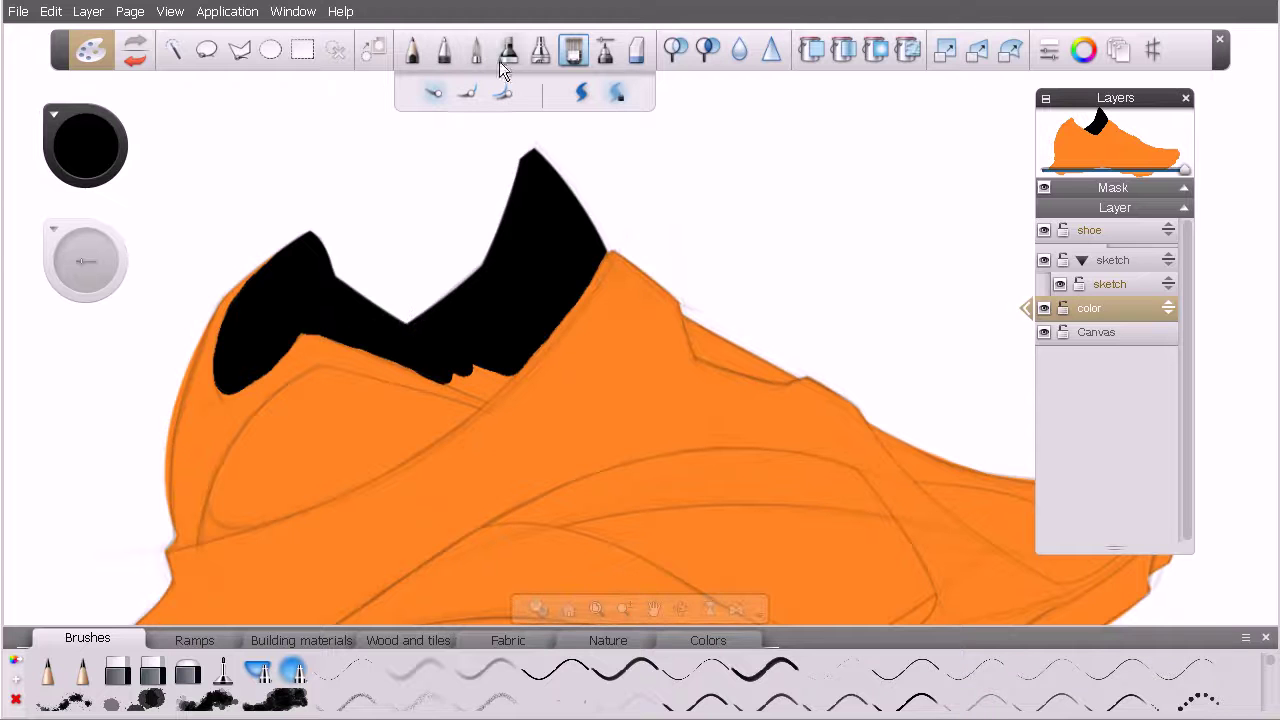
Zoom out to about 67% to view the whole orange shoe and its black collar
key(space)
drag(550, 224, 477, 200)
key(space)
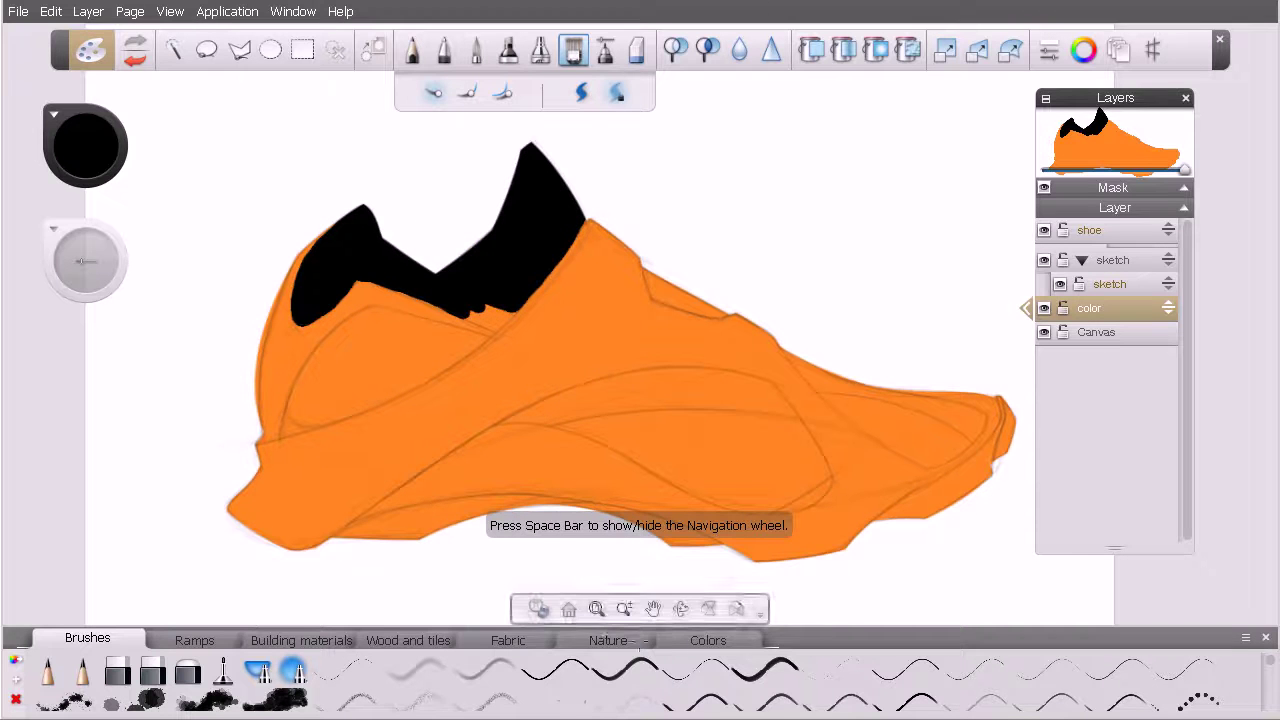